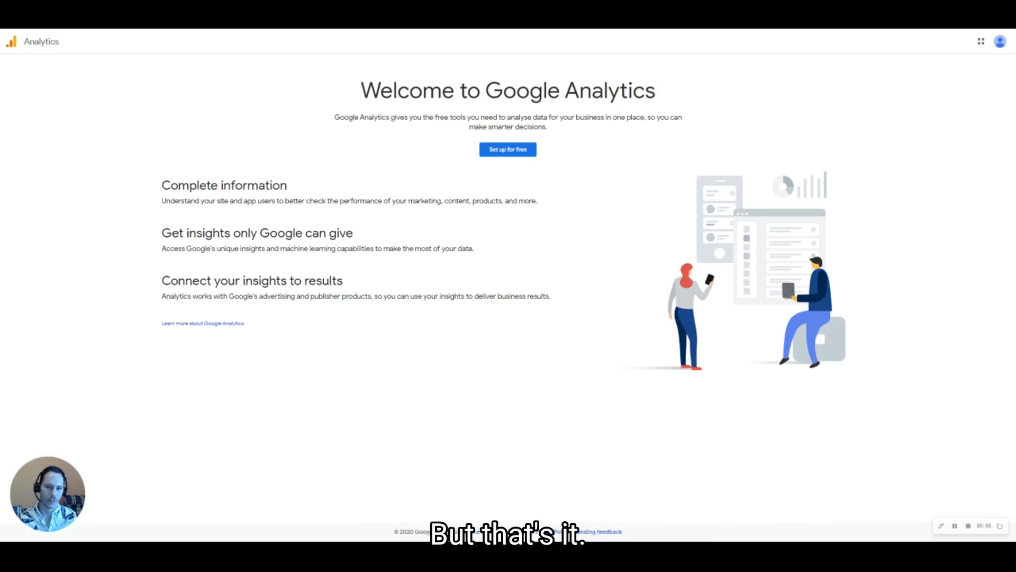
Start creating a new Analytics account with Set up for free
left_click(511, 152)
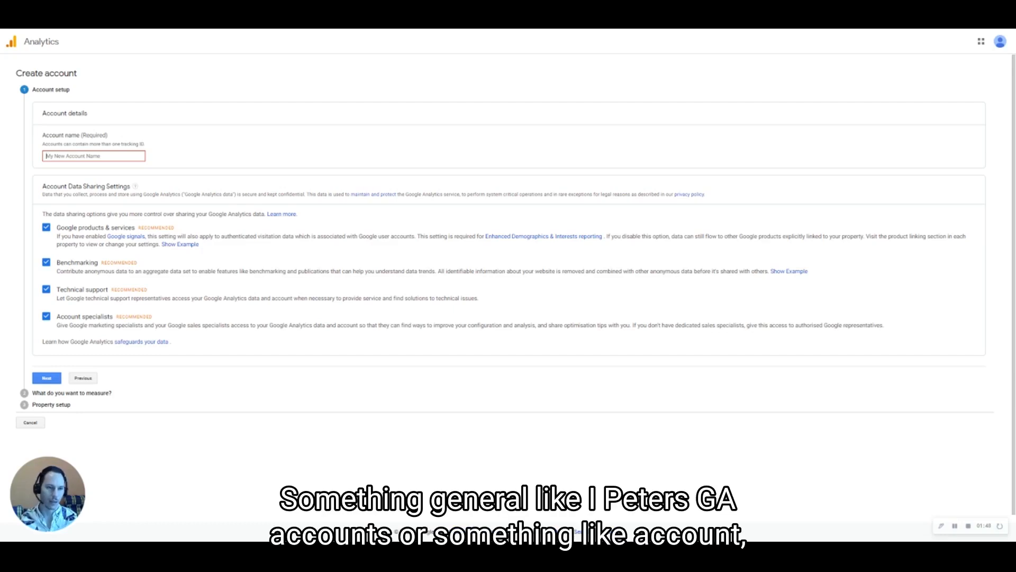
Enter the account name, trying myStore and ACEMMEcorp before settling on the final store name
type("Peter's GA ac")
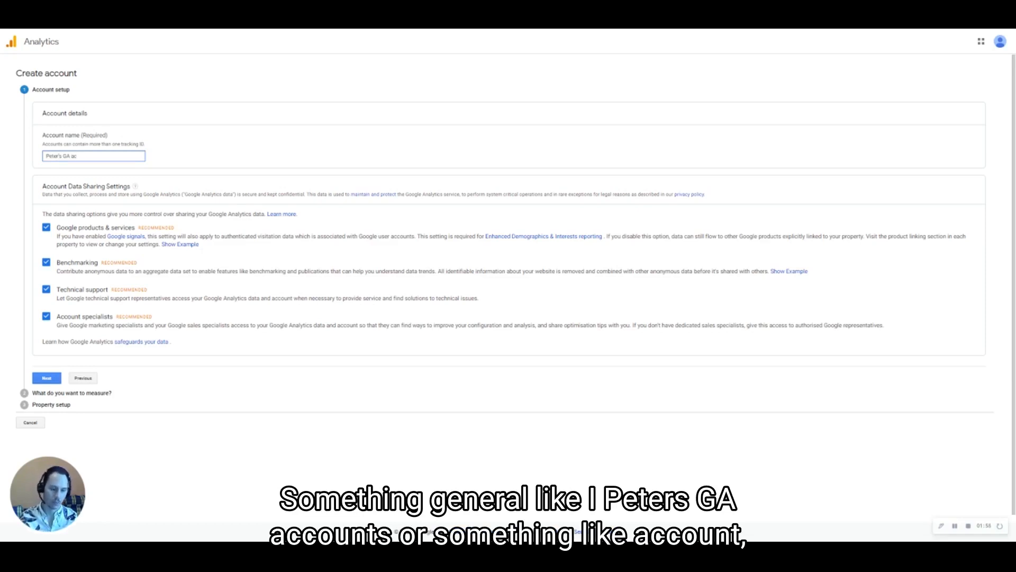
type("count")
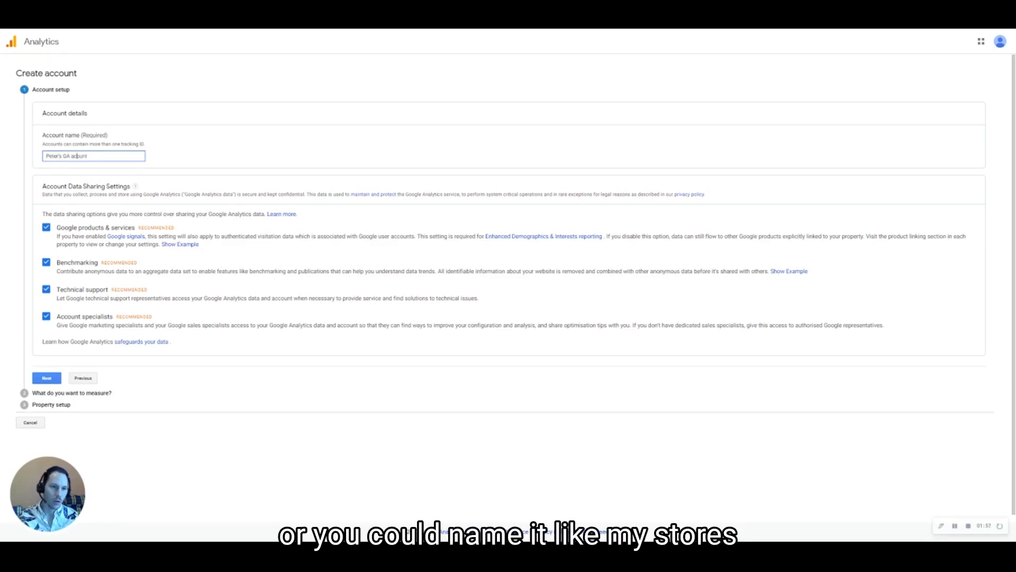
key("ctrl+a")
key("BackSpace")
type("myStore")
key("ctrl+a")
key("BackSpace")
type("ACEM")
type("MEcorp")
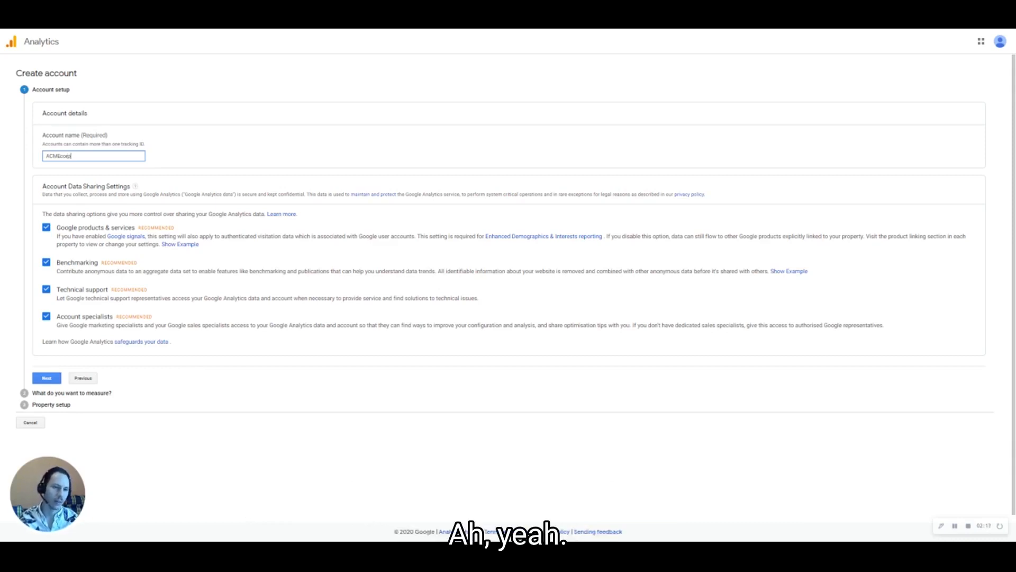
key("ctrl+a")
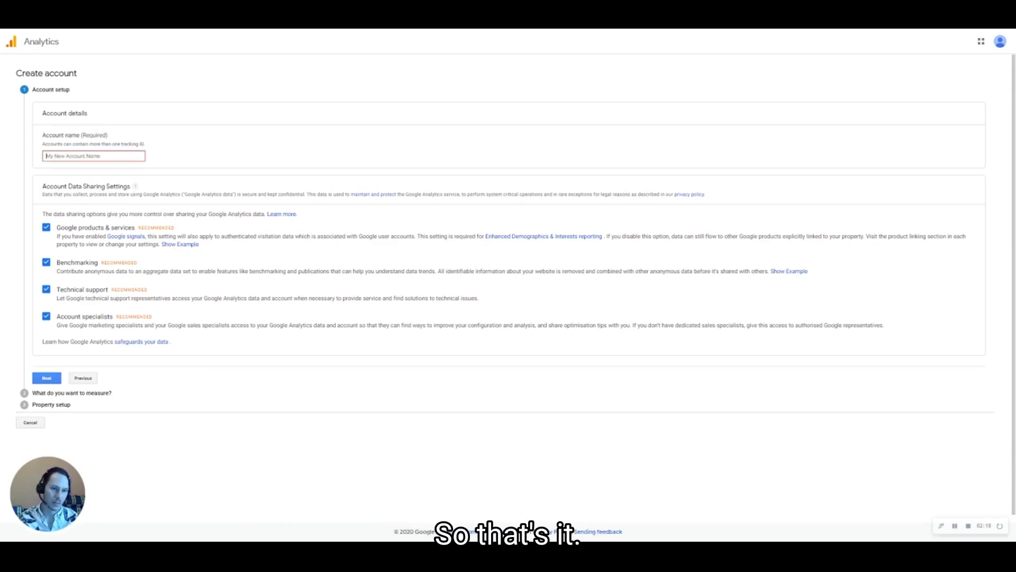
type("Peter's Stores")
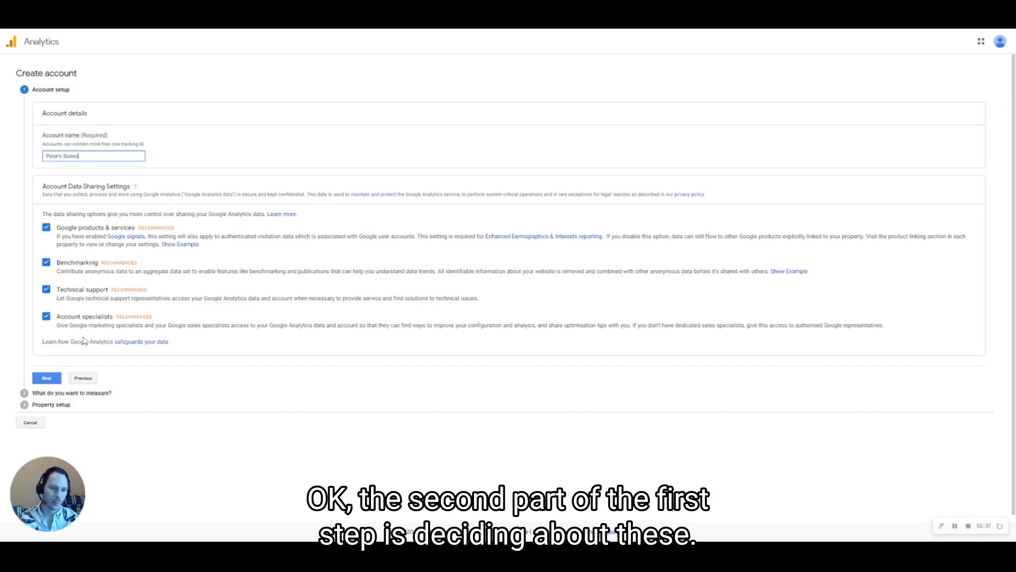
Untick all four Account Data Sharing options and continue to the measurement choice
left_click(46, 316)
left_click(46, 289)
left_click(46, 262)
left_click(46, 227)
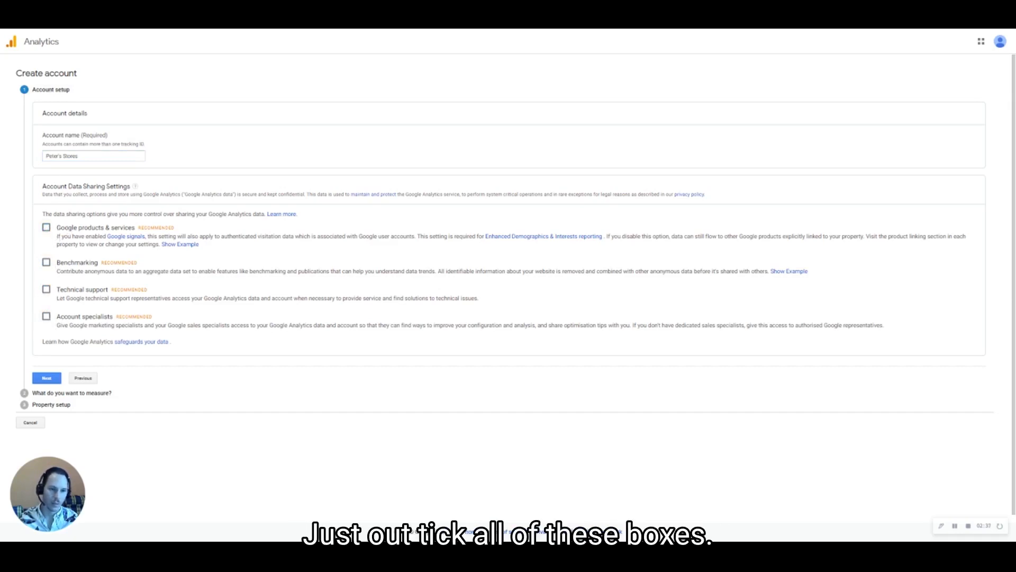
left_click(50, 379)
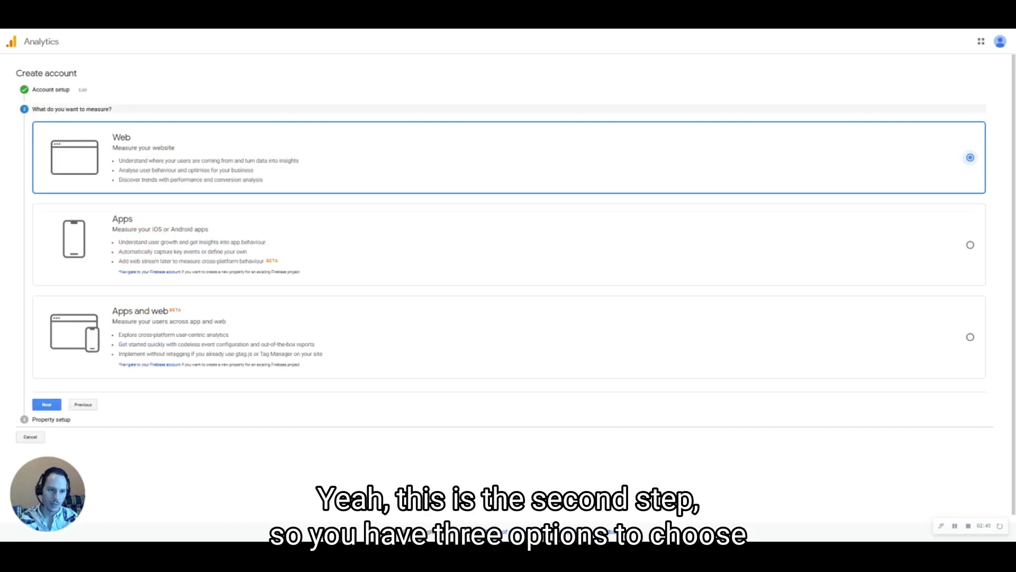
Keep Web as the measurement target and proceed to property setup
left_click(42, 407)
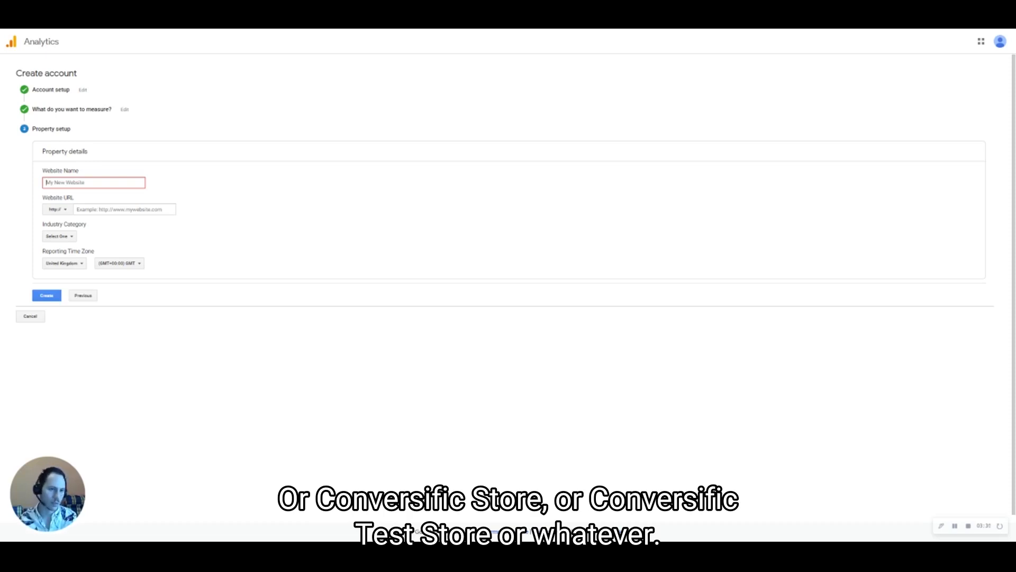
Enter Conversific.com as the website name
type("Conversi")
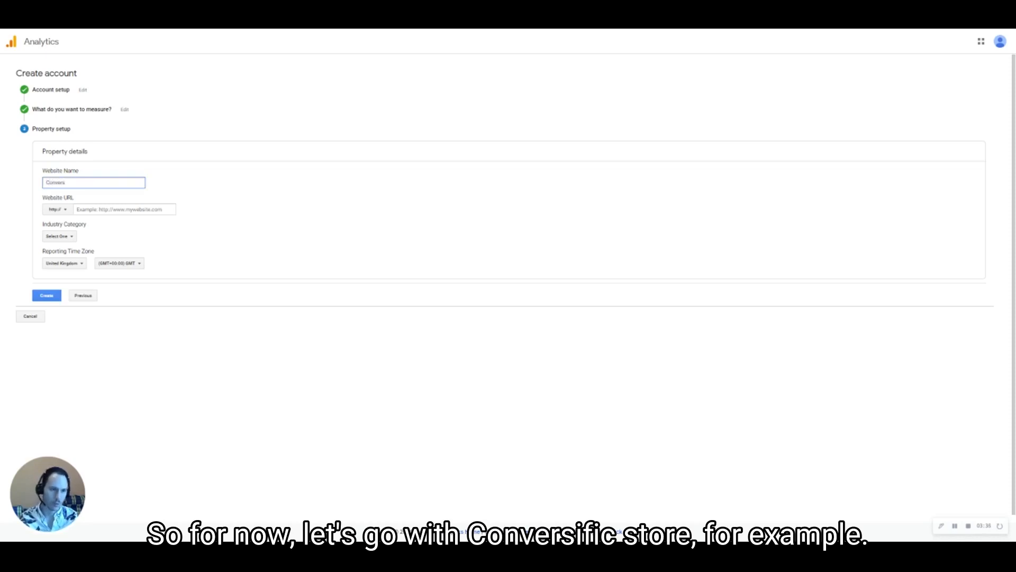
type("ficStore")
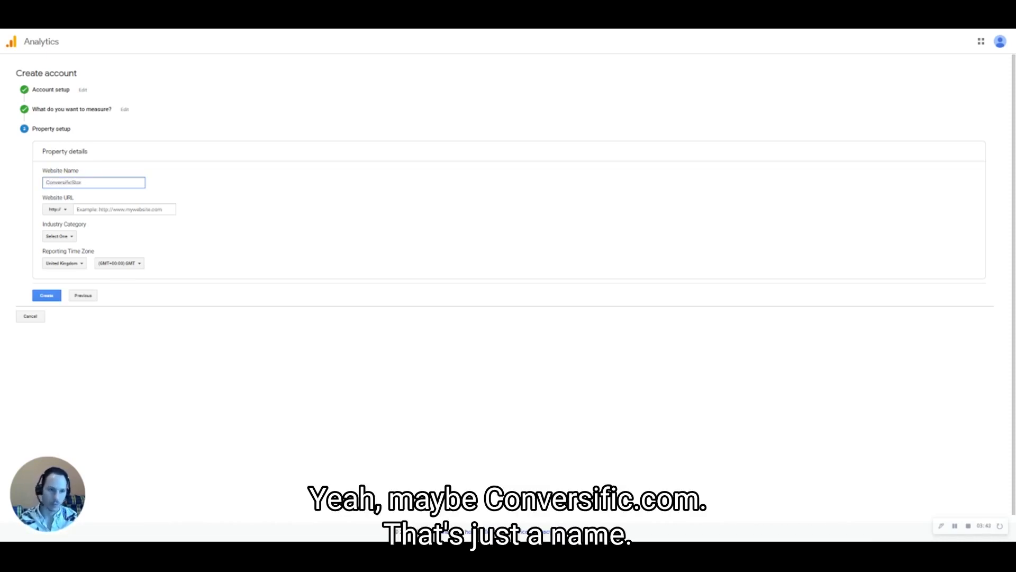
type(".com")
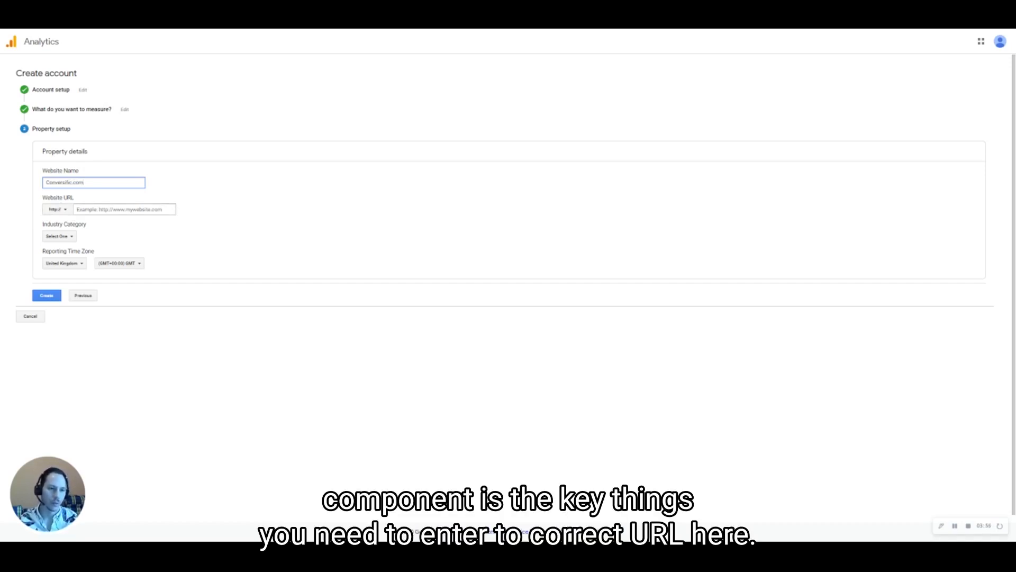
left_click(108, 28)
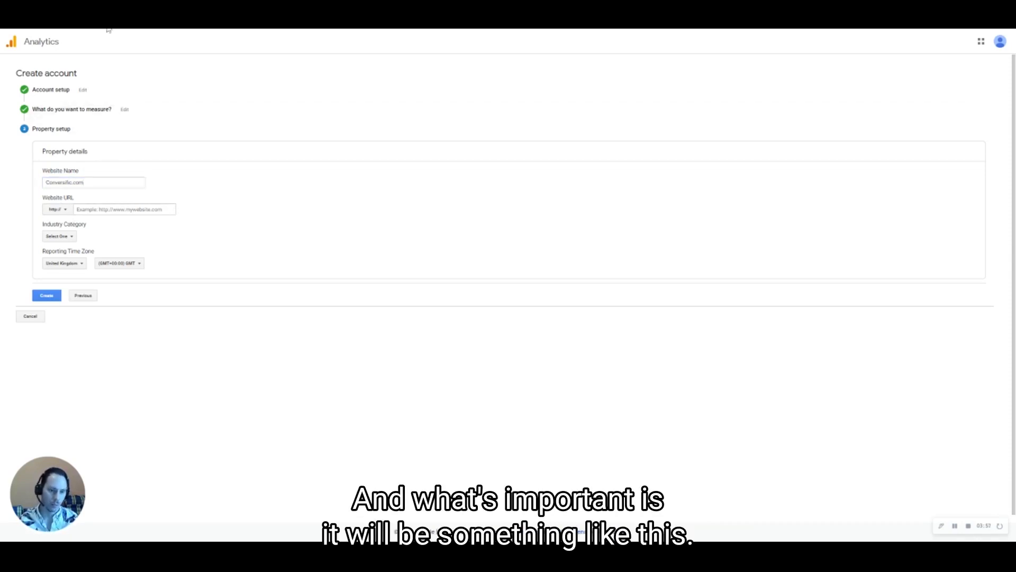
left_click(143, 209)
type("https://peb-test-conv.myshopify.com/")
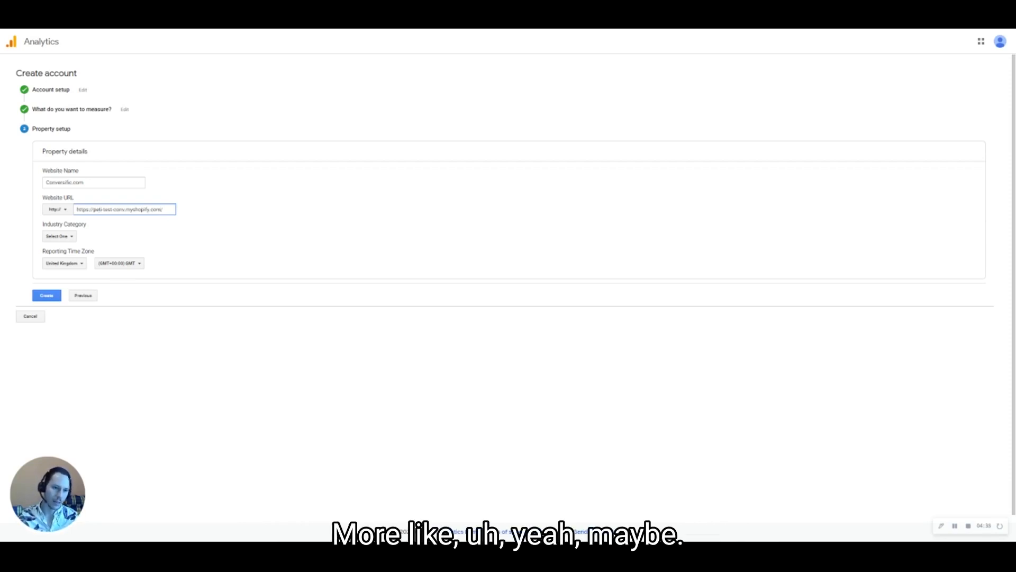
key("BackSpace")
key("BackSpace")
key("BackSpace")
key("BackSpace")
key("BackSpace")
key("BackSpace")
key("BackSpace")
key("BackSpace")
key("BackSpace")
key("BackSpace")
key("BackSpace")
key("BackSpace")
key("BackSpace")
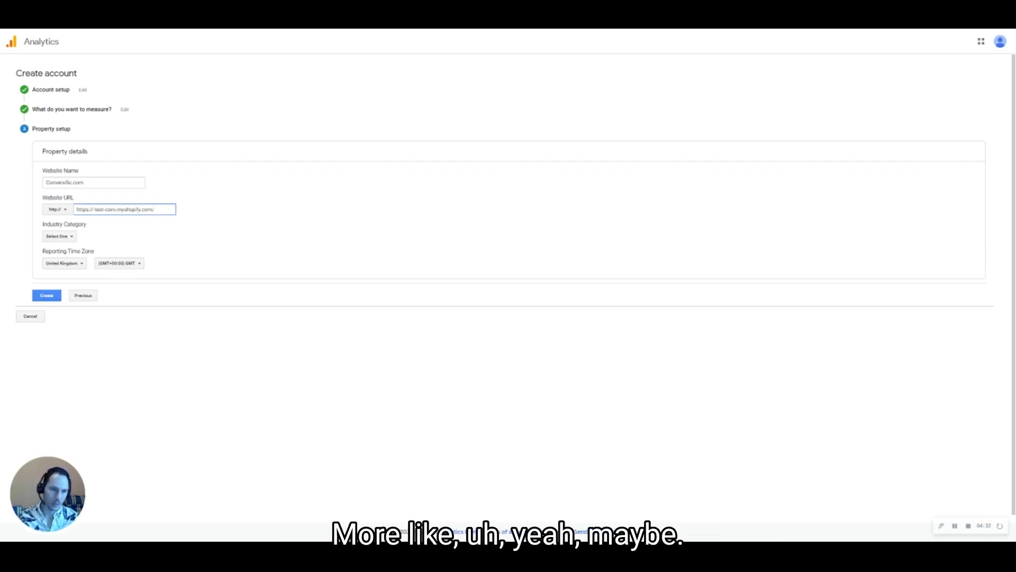
key("Delete")
key("Delete")
key("Delete")
key("Delete")
key("Delete")
key("Delete")
key("Delete")
key("Delete")
key("Delete")
key("Delete")
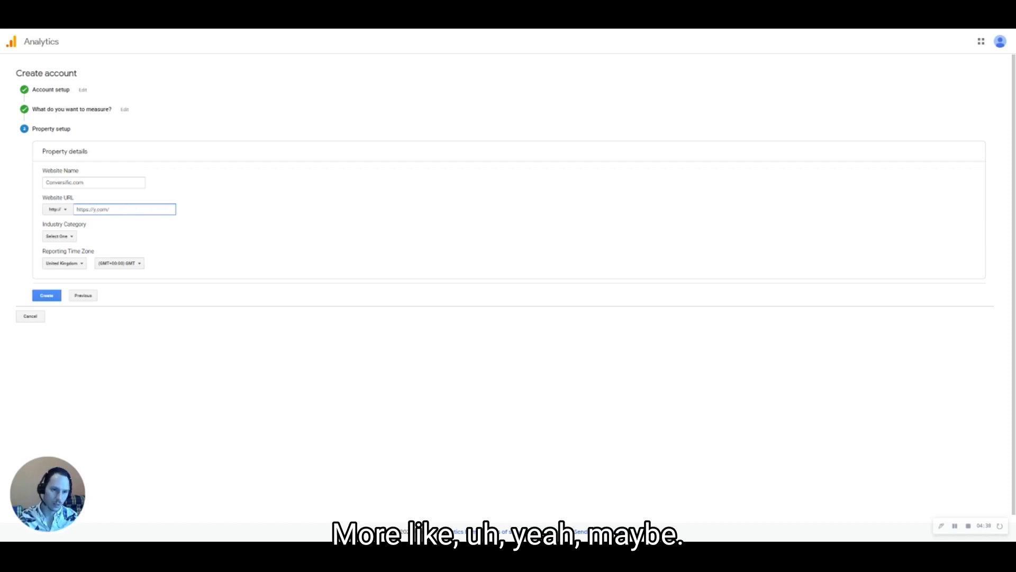
type("conversific")
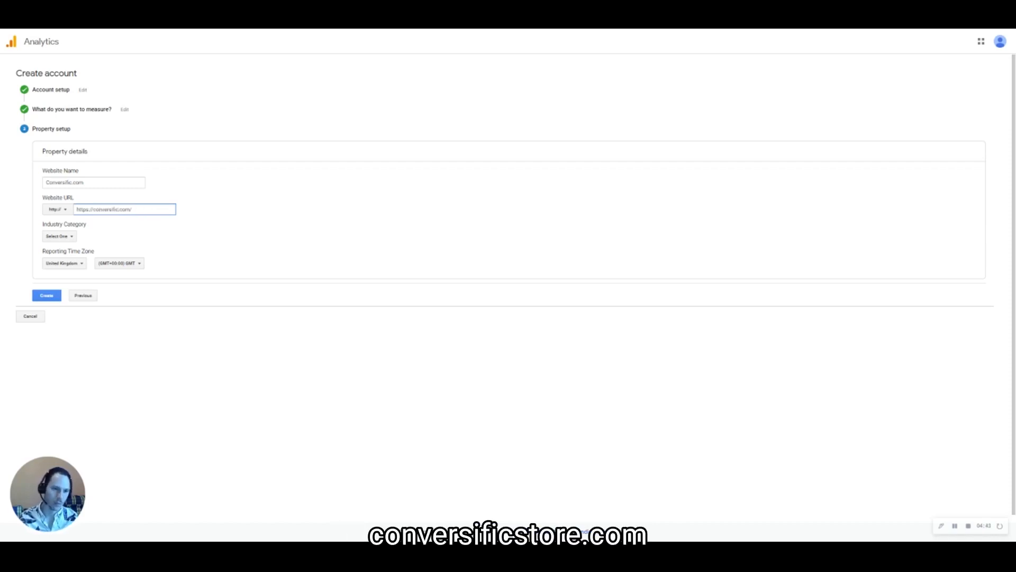
type("-store")
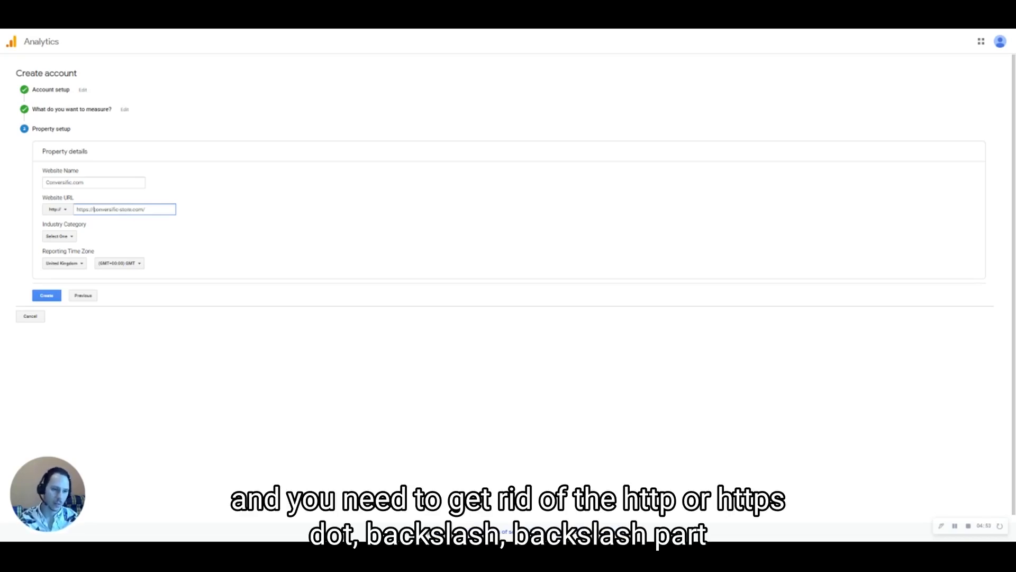
key("BackSpace")
key("BackSpace")
key("BackSpace")
key("BackSpace")
key("BackSpace")
key("BackSpace")
key("BackSpace")
key("BackSpace")
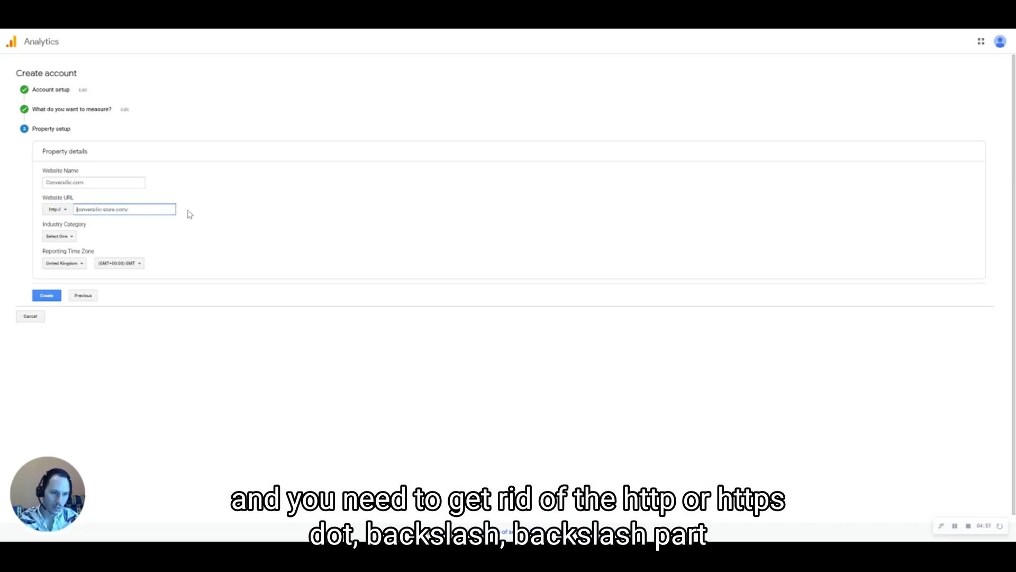
left_click(58, 210)
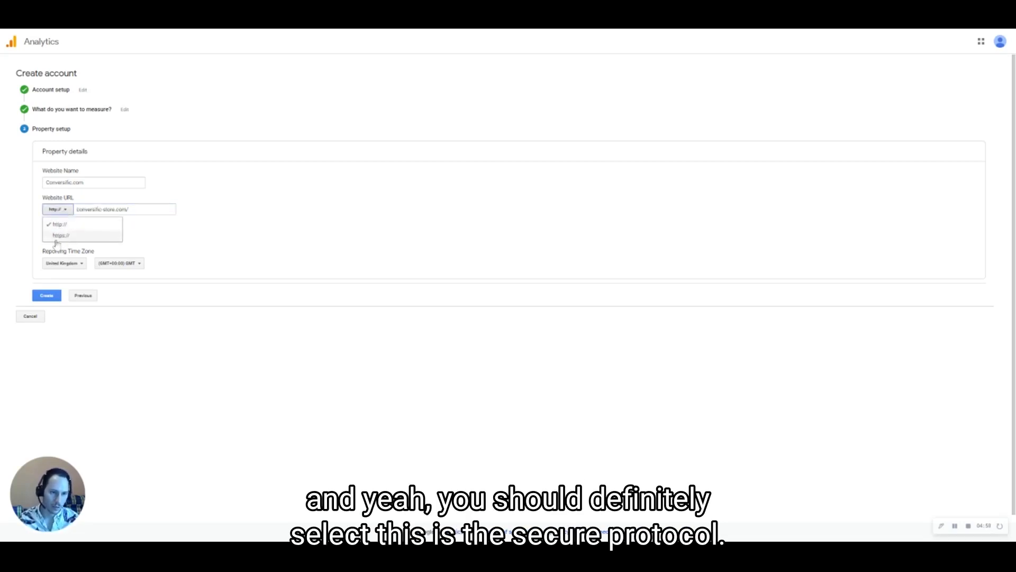
left_click(58, 236)
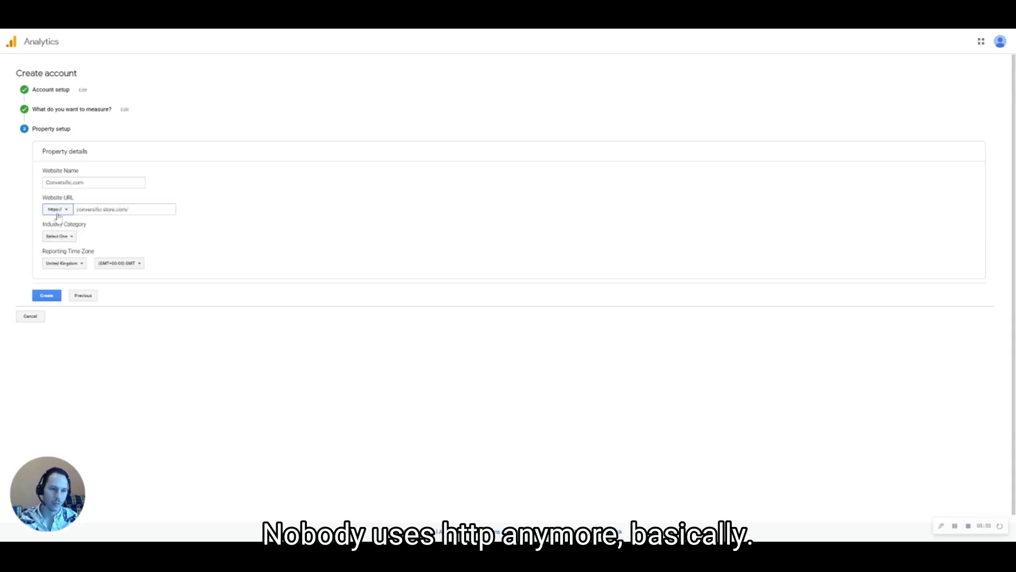
left_click(127, 209)
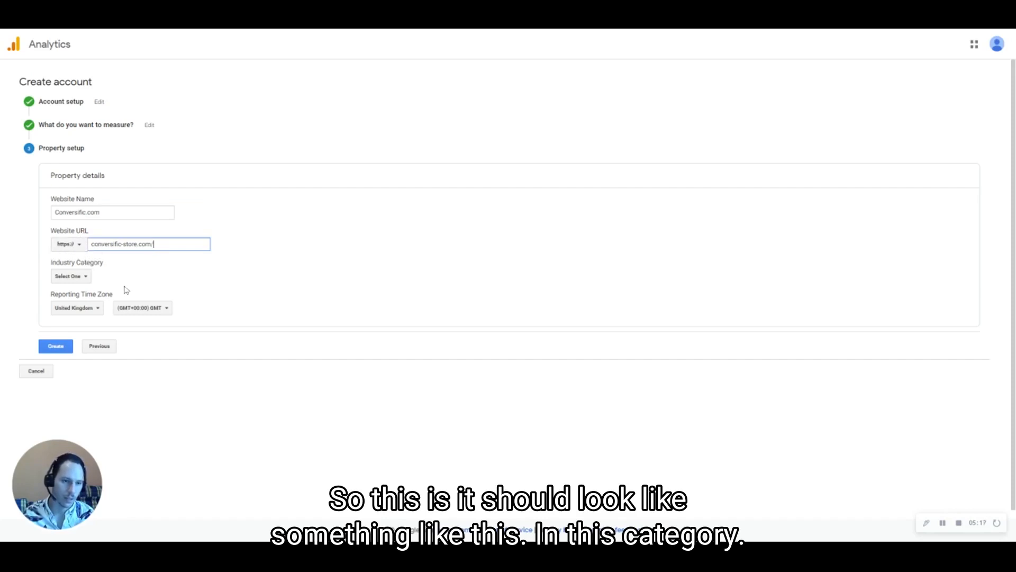
Choose Beauty and Fitness as the industry category
left_click(87, 277)
scroll(125, 335, "down", 3)
scroll(126, 335, "down", 2)
scroll(125, 333, "up", 5)
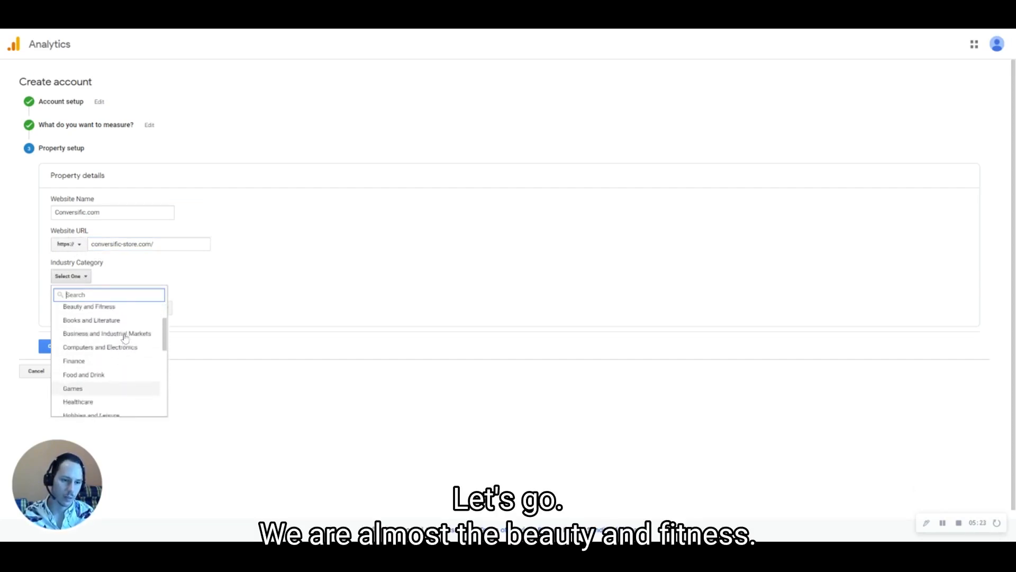
scroll(132, 339, "up", 2)
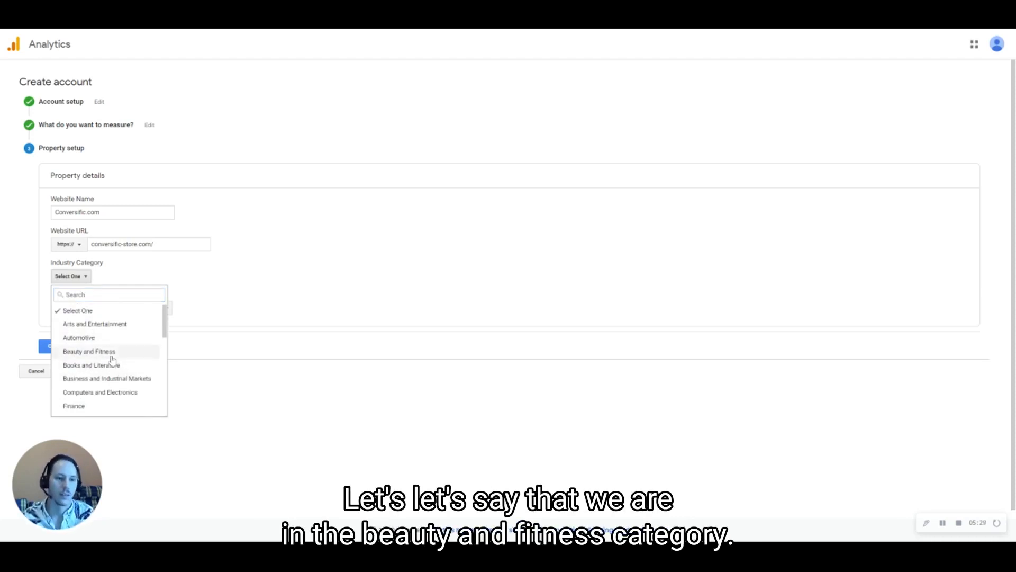
left_click(111, 354)
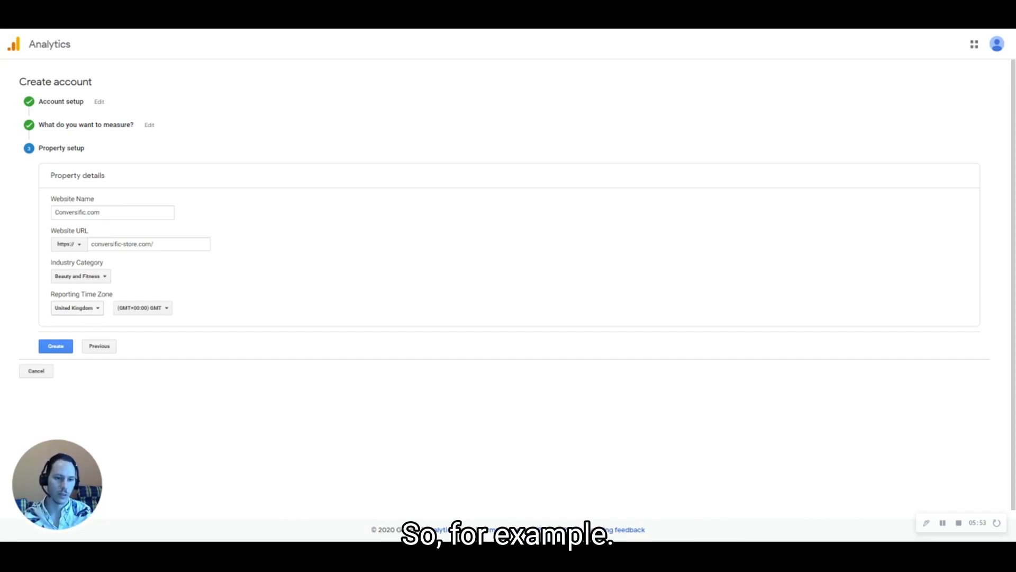
Set the reporting time zone country to United States
left_click(77, 307)
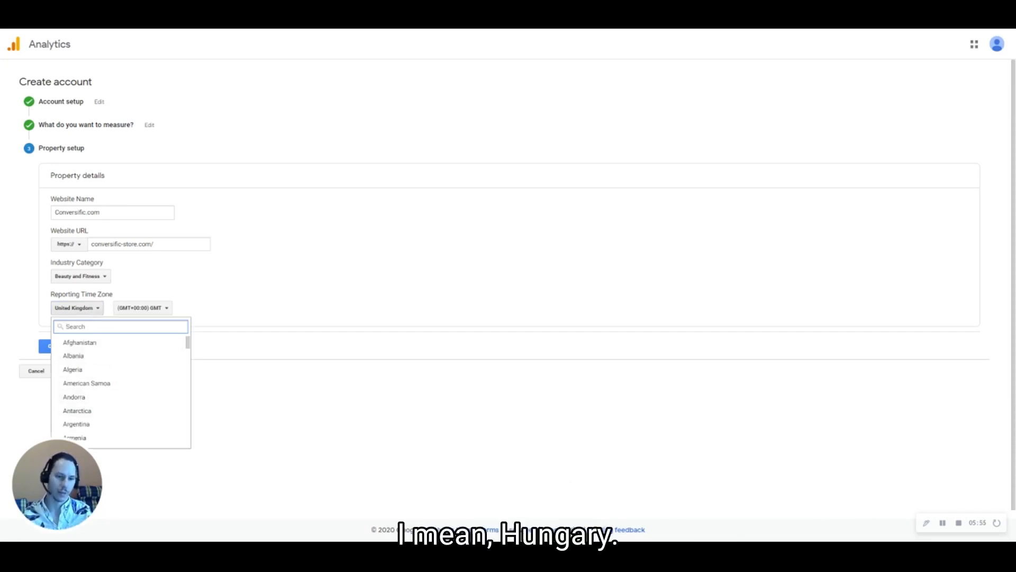
type("Hungary")
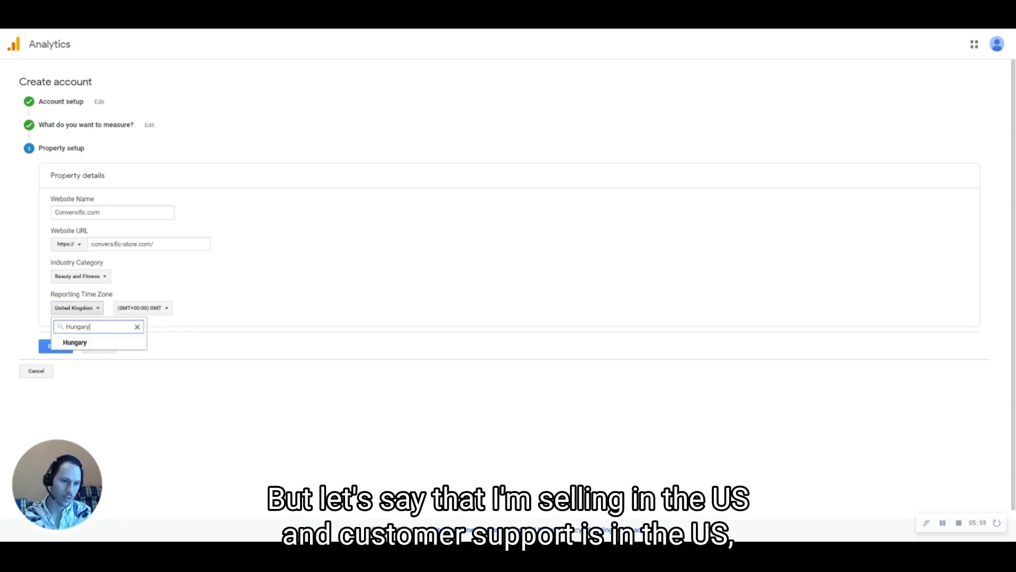
key("ctrl+a")
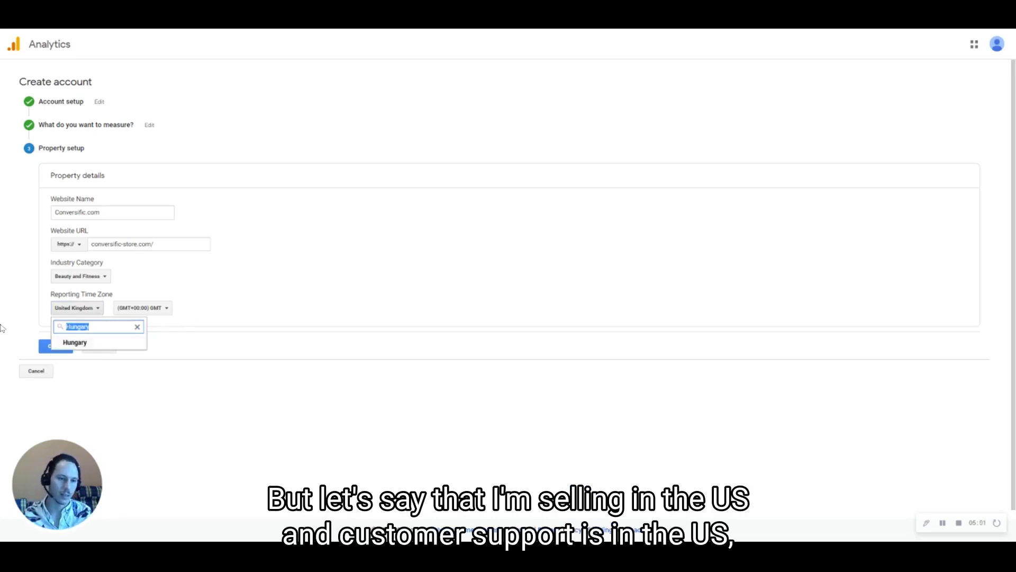
type("US")
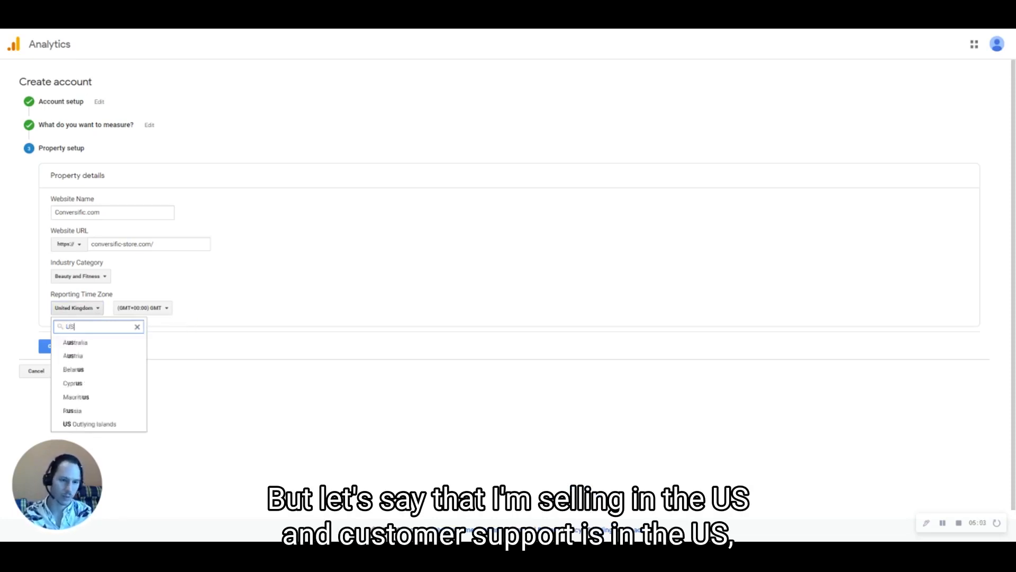
type("A")
key("BackSpace")
key("BackSpace")
type("Unit")
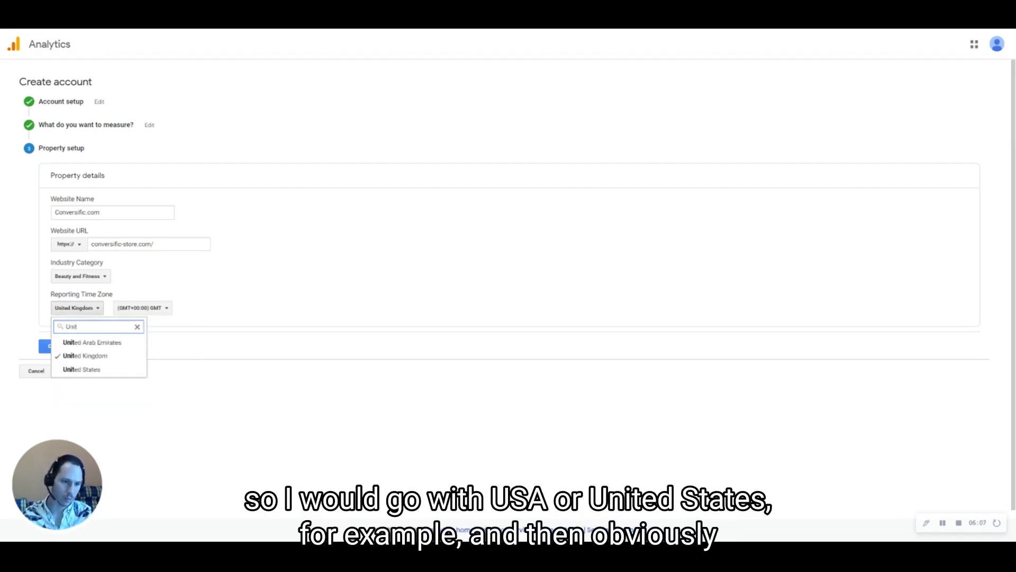
left_click(83, 369)
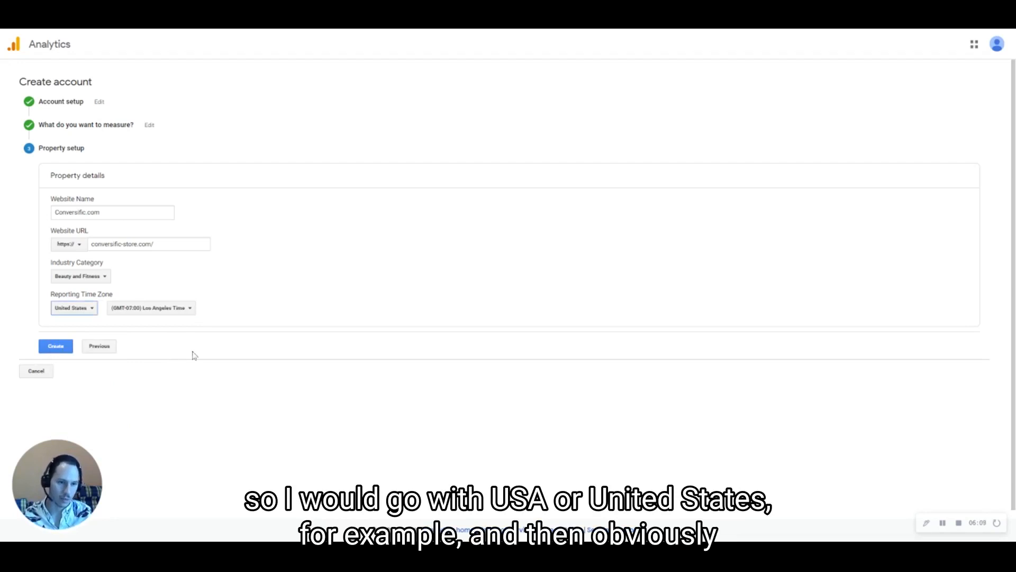
left_click(170, 308)
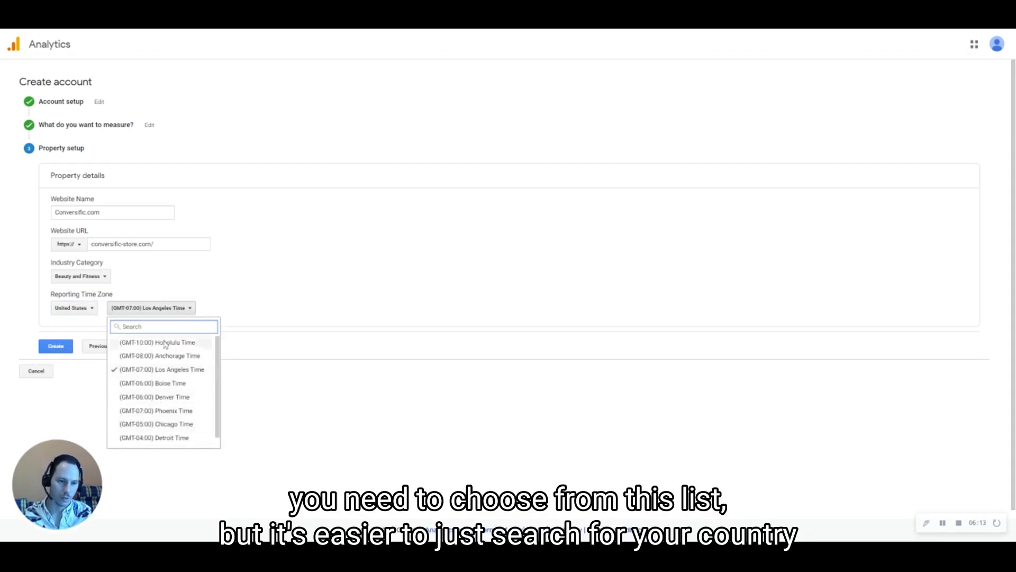
left_click(81, 309)
type("Unit")
left_click(137, 327)
Pick (GMT-04:00) New York Time as the time zone and create the property
left_click(175, 308)
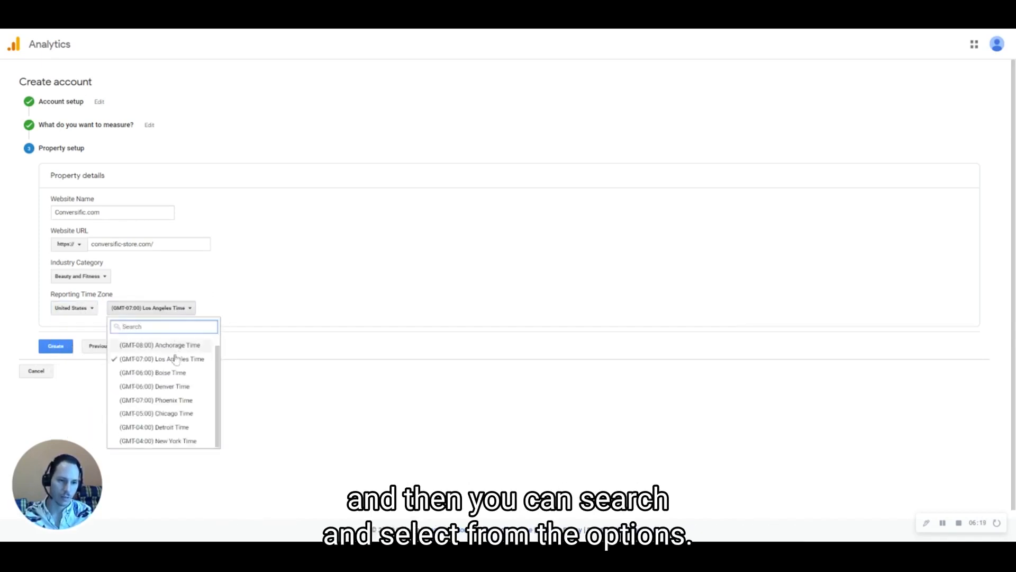
scroll(172, 372, "up", 1)
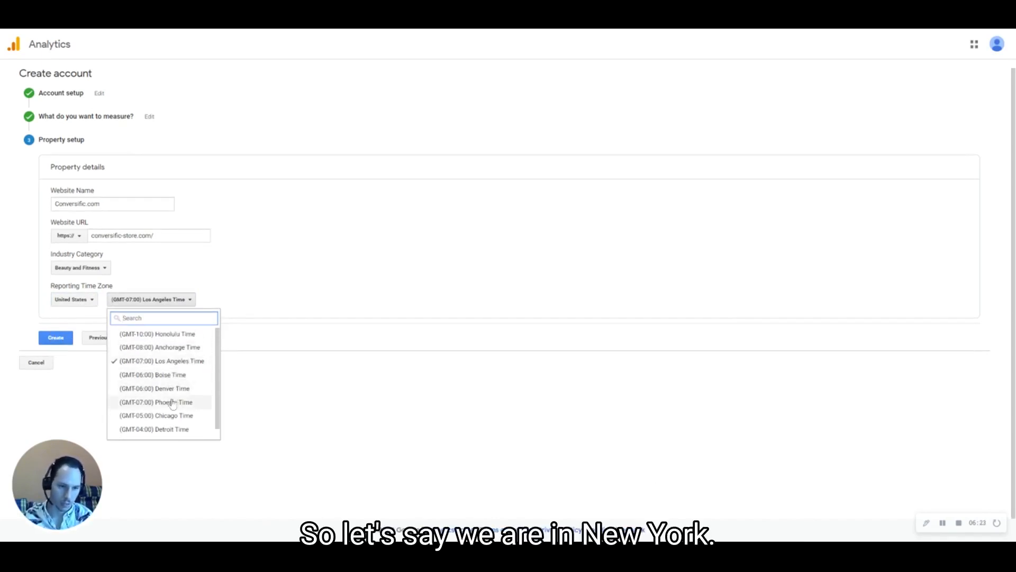
scroll(184, 435, "down", 1)
left_click(188, 430)
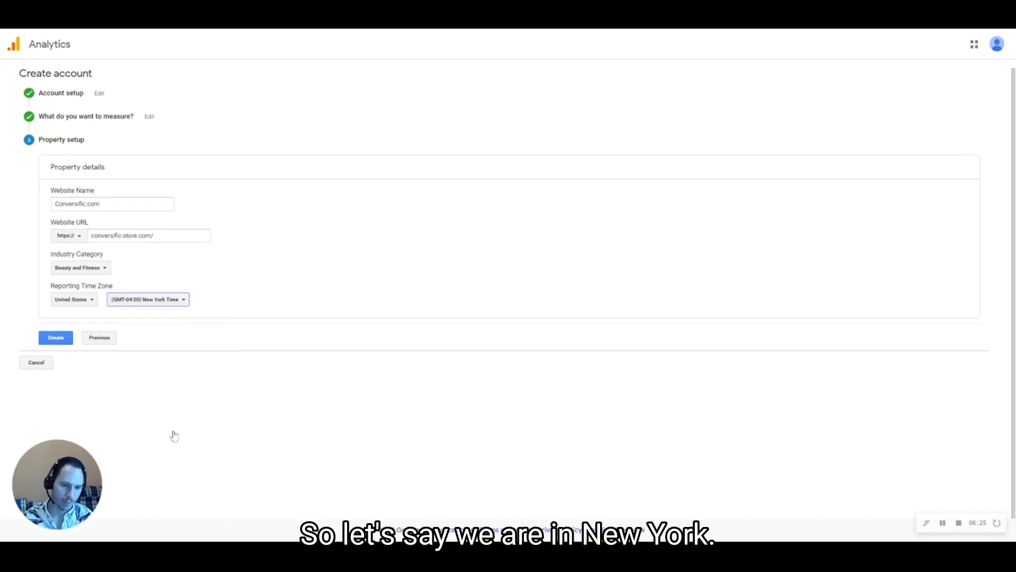
left_click(309, 268)
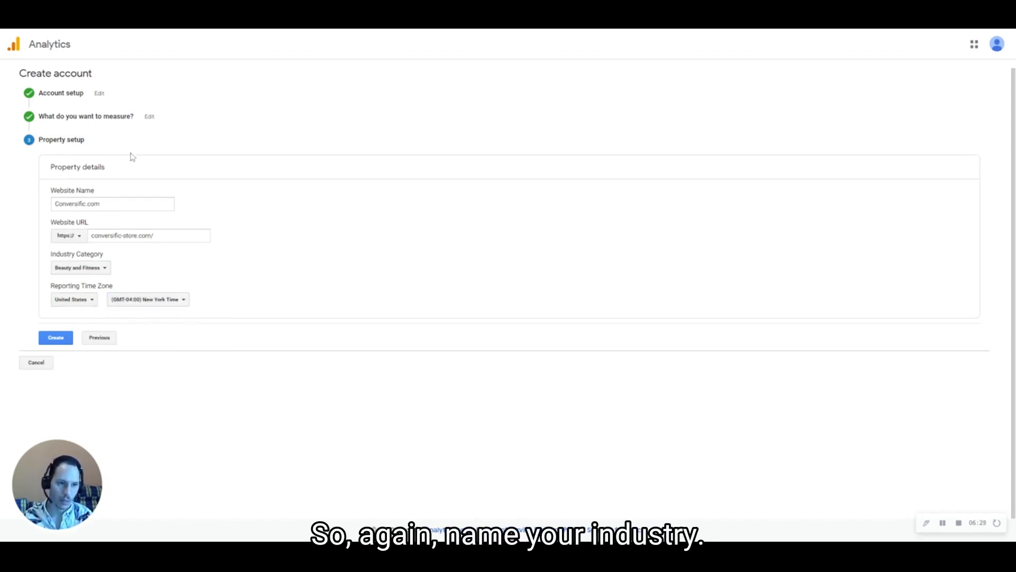
left_click(158, 236)
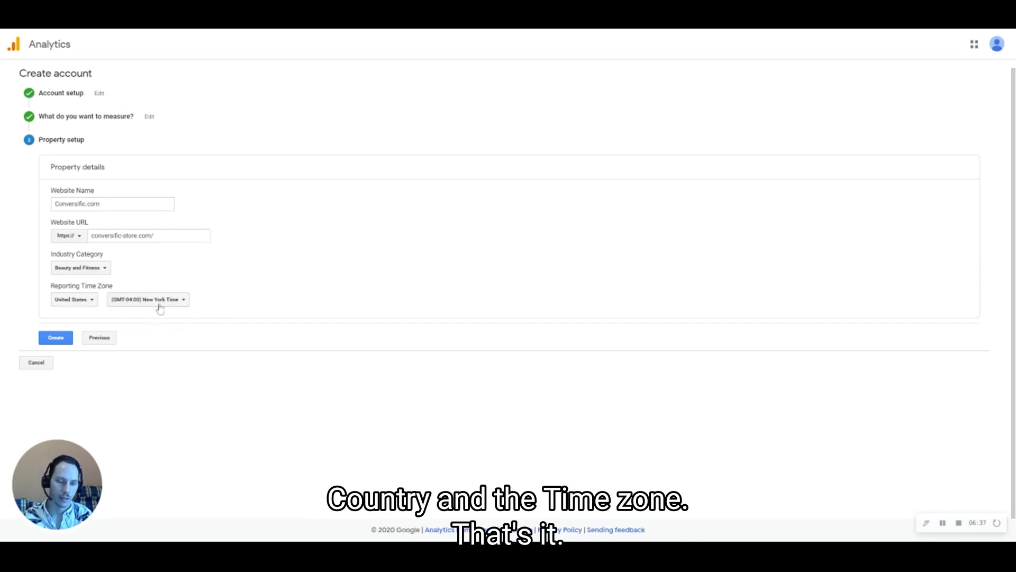
left_click(63, 341)
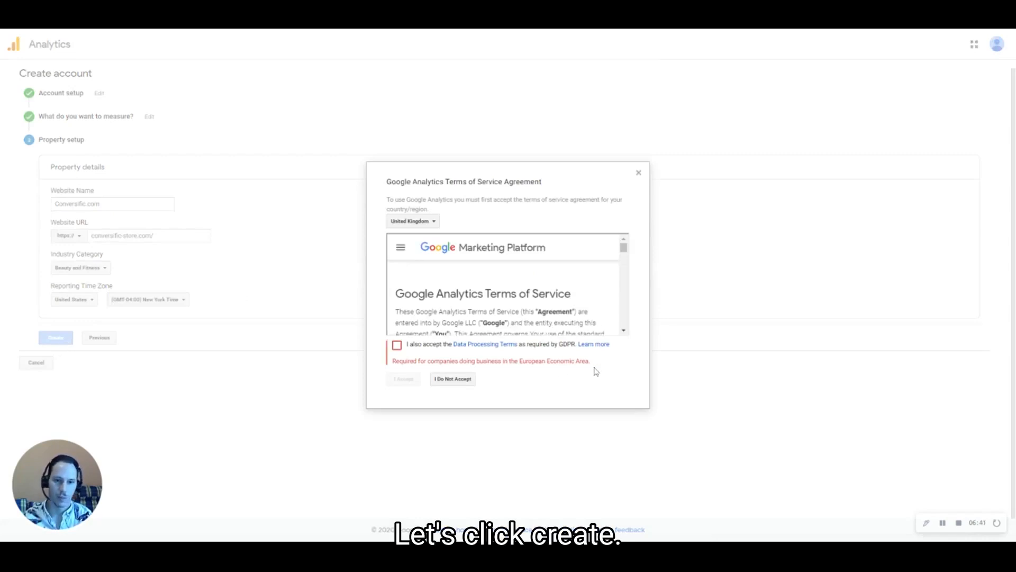
Accept the GDPR Data Processing Terms and the Analytics Terms of Service
left_click(434, 221)
left_click(433, 222)
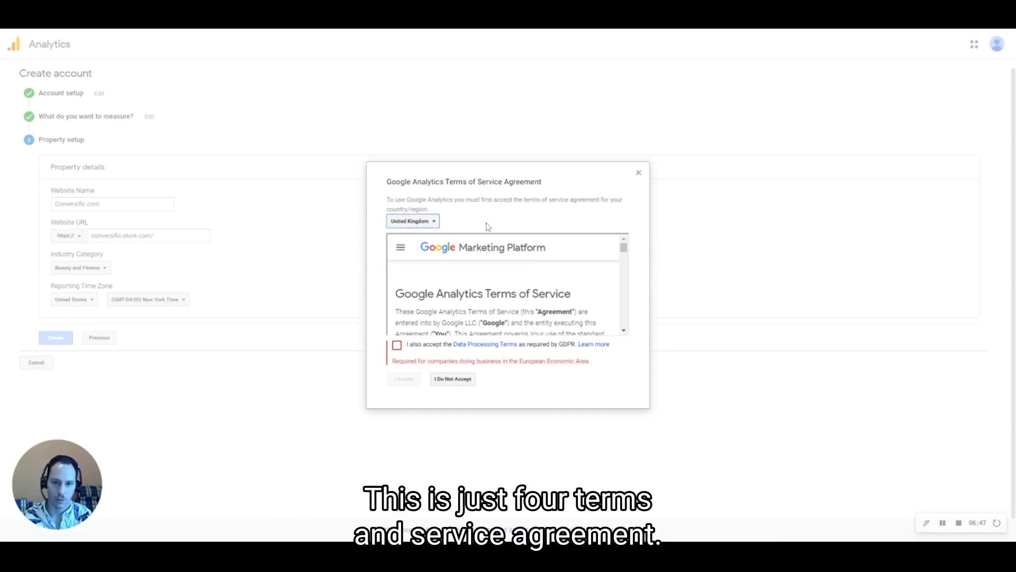
left_click(397, 345)
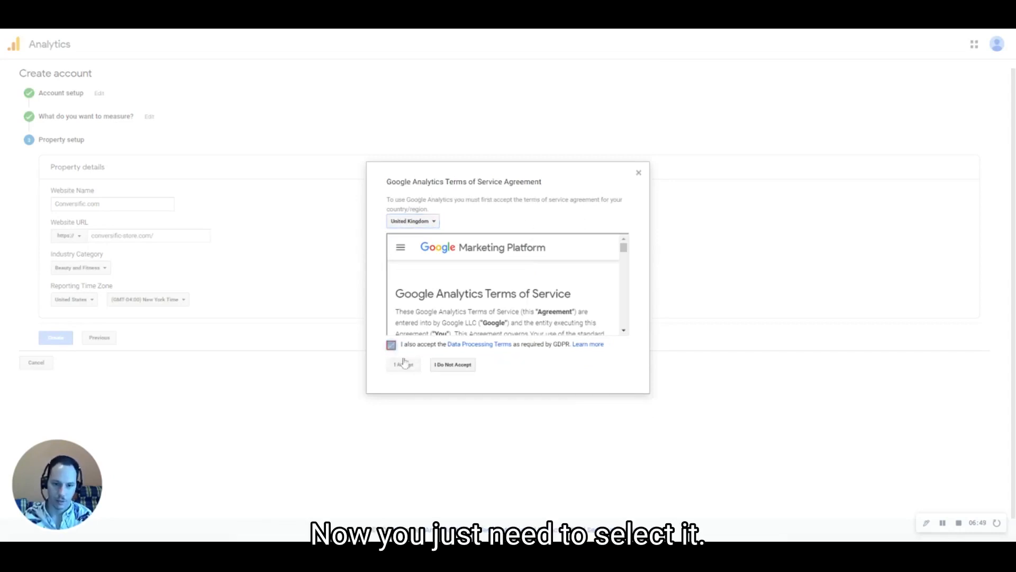
left_click(403, 366)
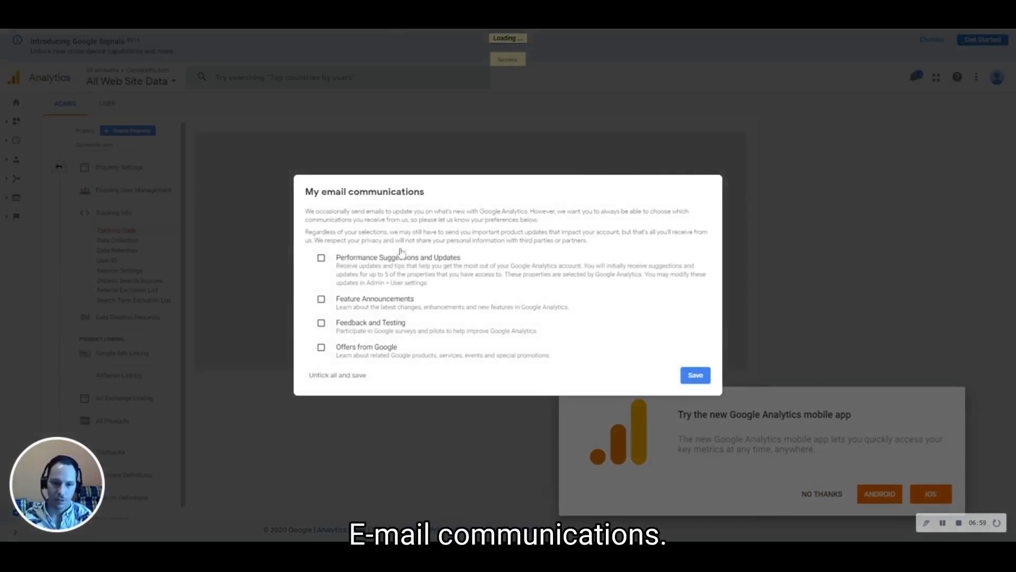
Opt out of all Google Analytics emails and dismiss the search tip and mobile app pop-ups
left_click(329, 375)
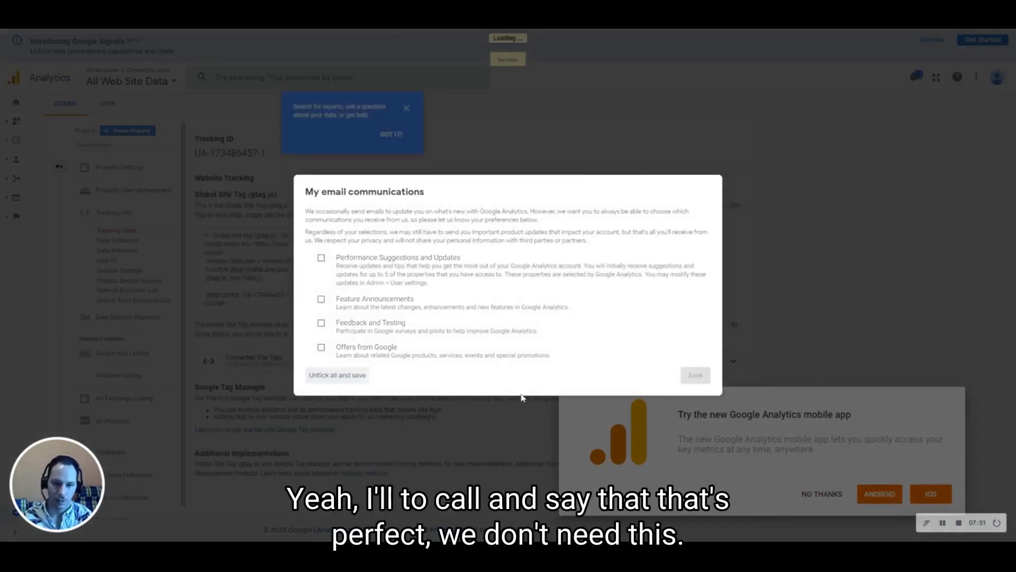
left_click(406, 110)
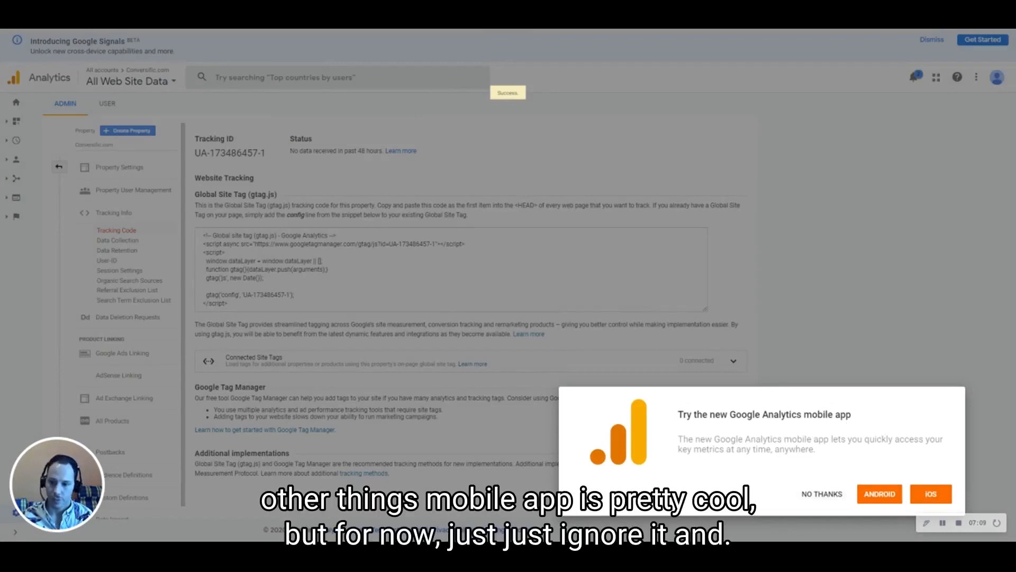
left_click(821, 494)
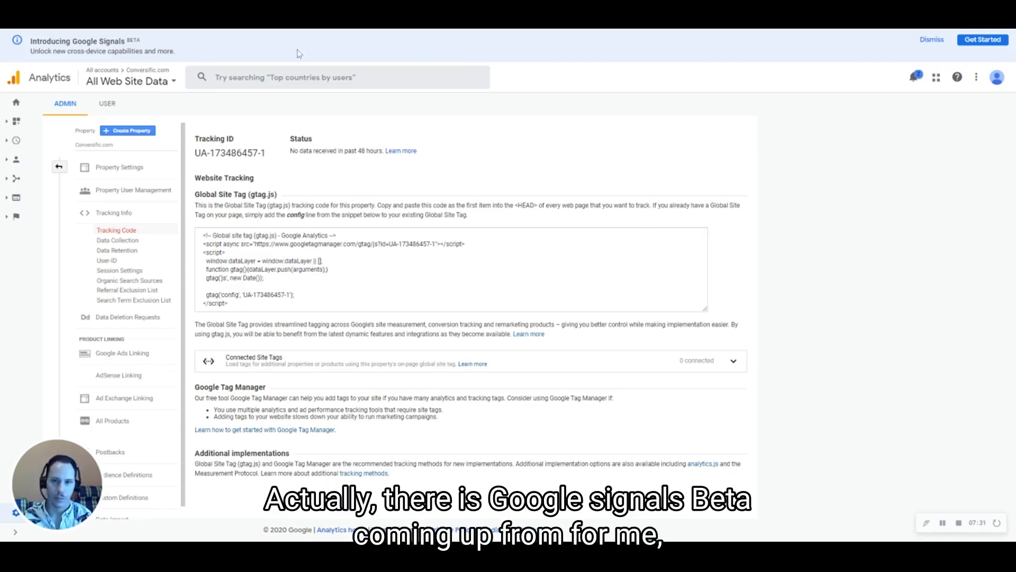
Dismiss the Google Signals banner, select the gtag.js snippet, then return to the Admin columns
left_click(936, 41)
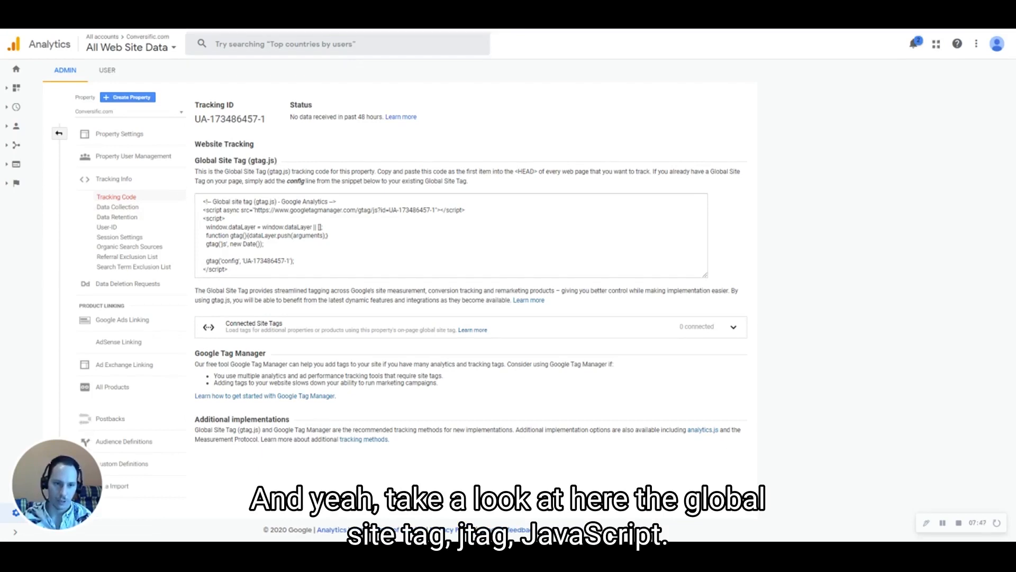
left_click_drag(203, 201, 228, 269)
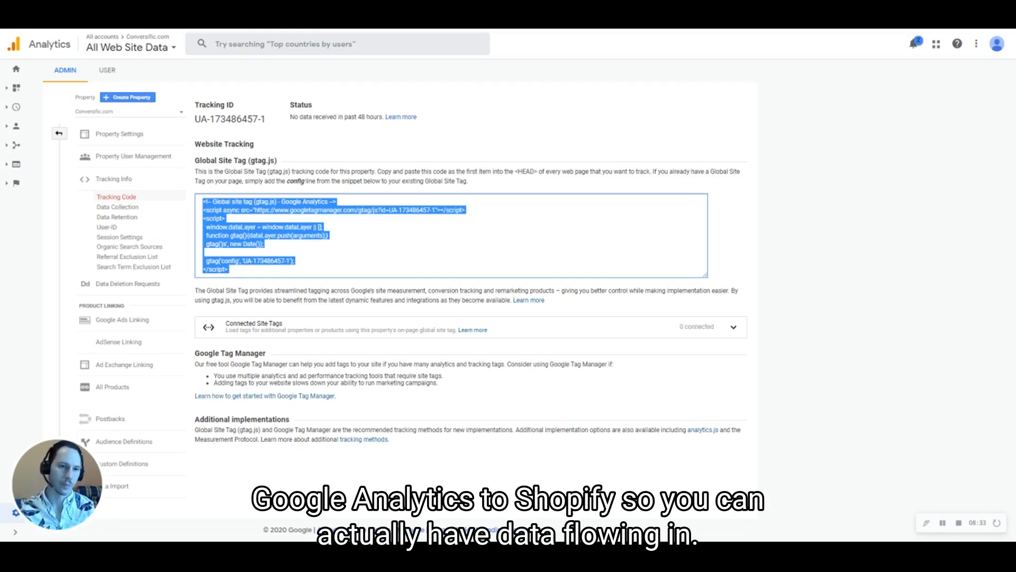
left_click(835, 252)
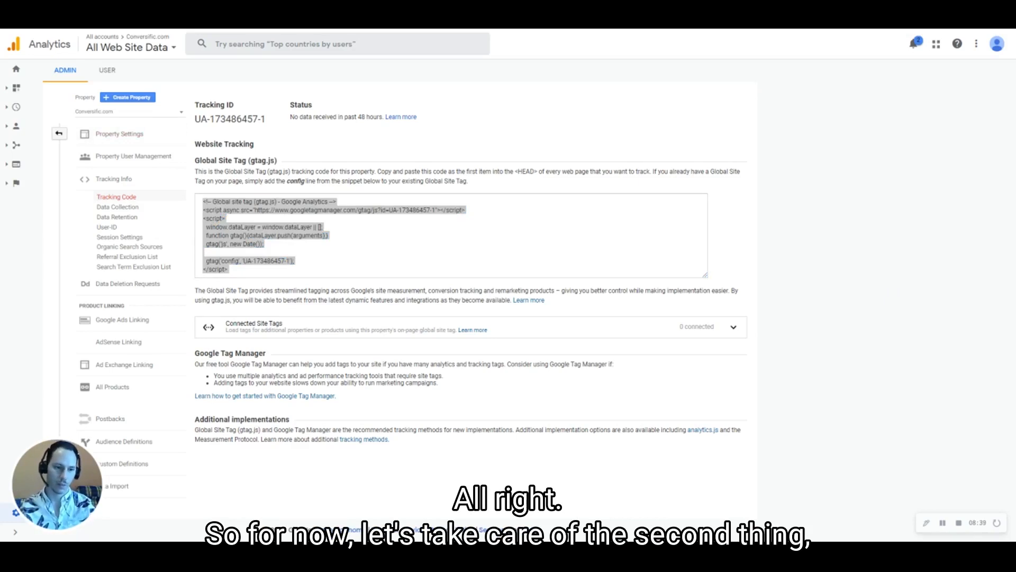
left_click(59, 133)
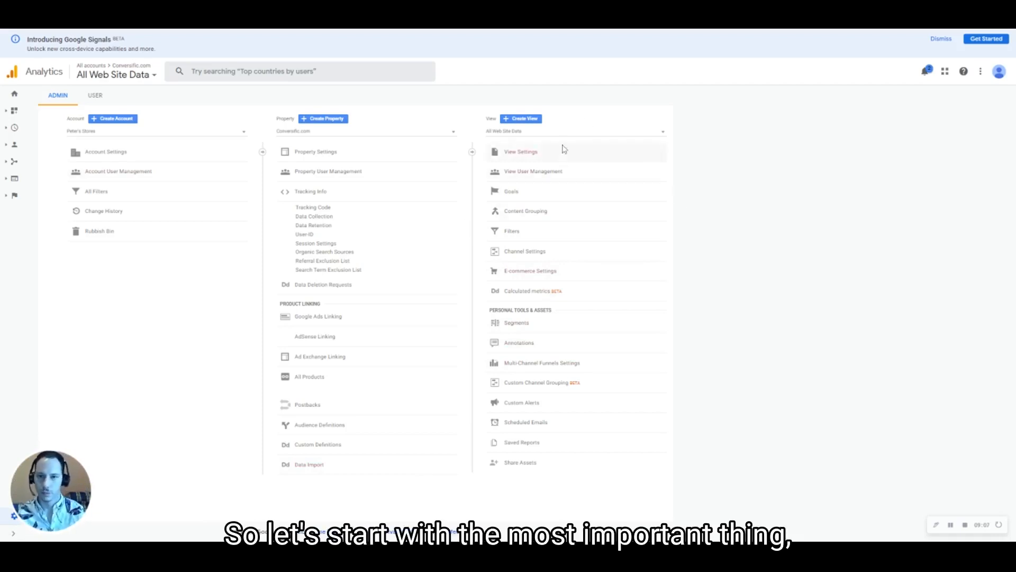
Enable E-commerce and Enhanced E-commerce Reporting for the All Web Site Data view and save
left_click(564, 273)
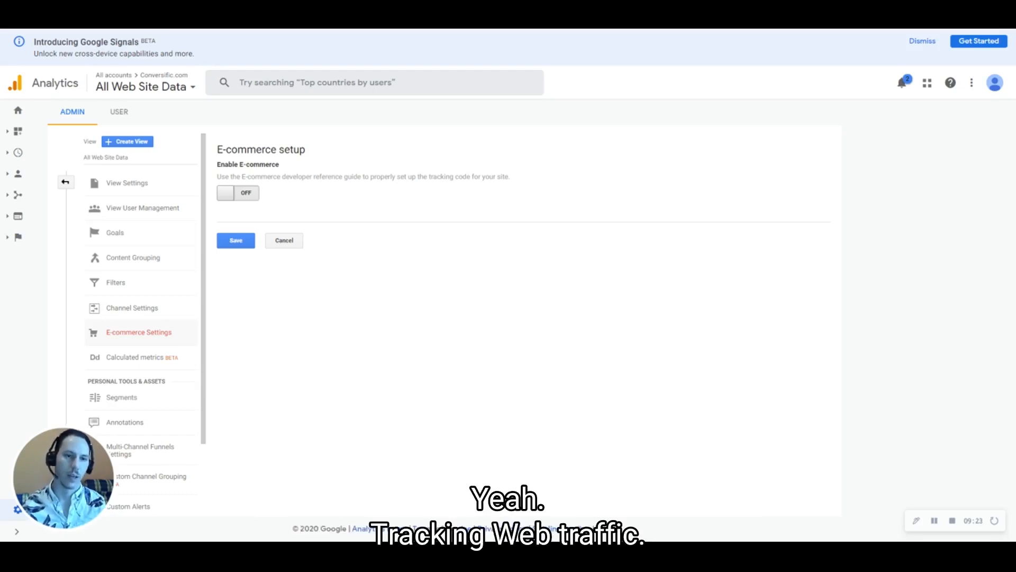
left_click(247, 194)
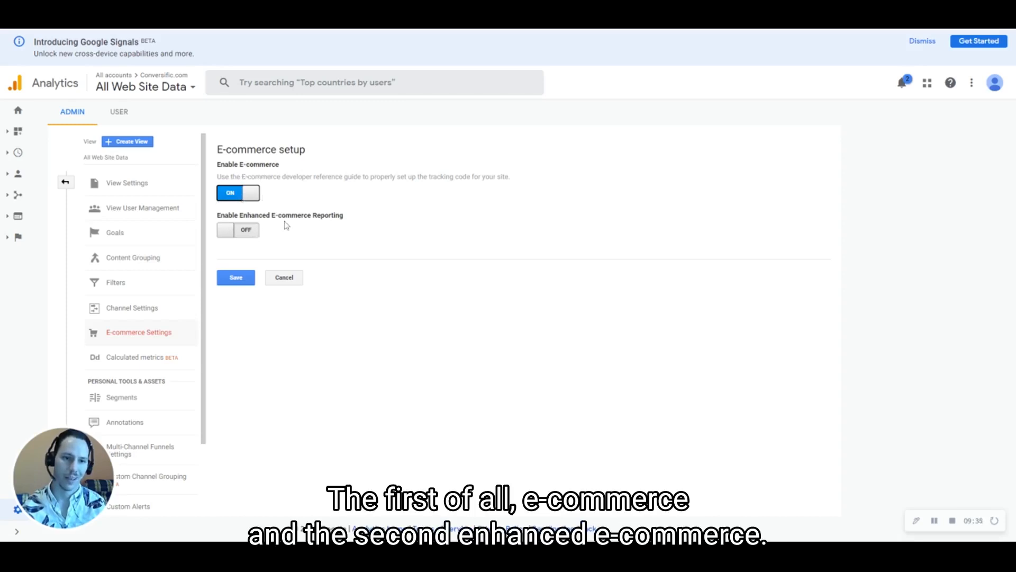
left_click(248, 234)
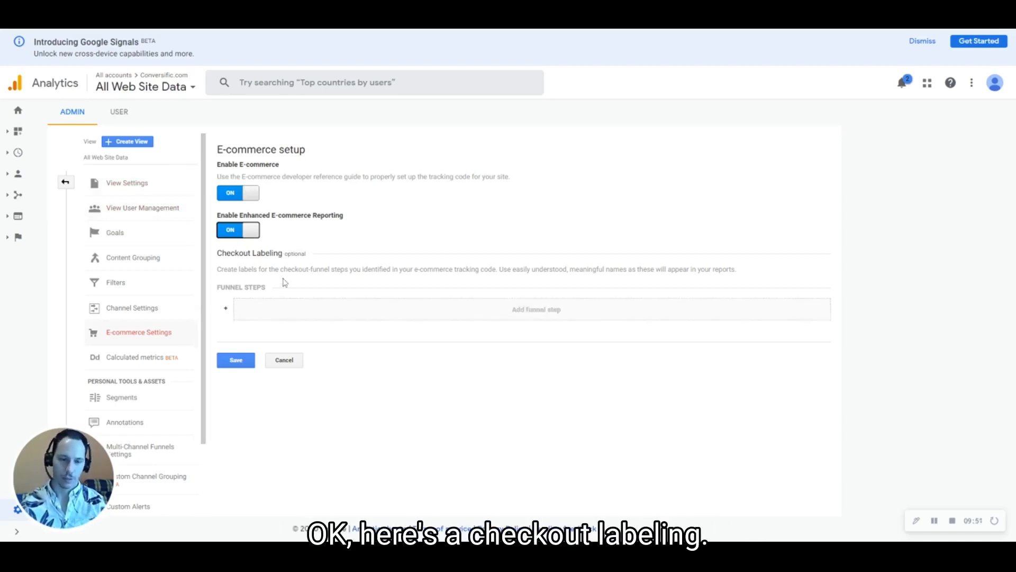
left_click(231, 364)
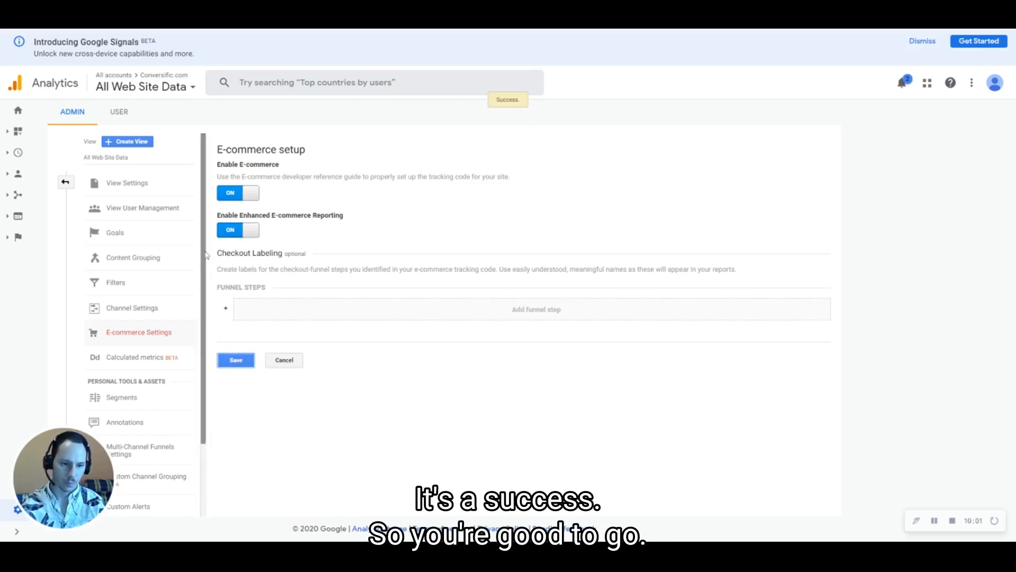
scroll(207, 256, "down", 1)
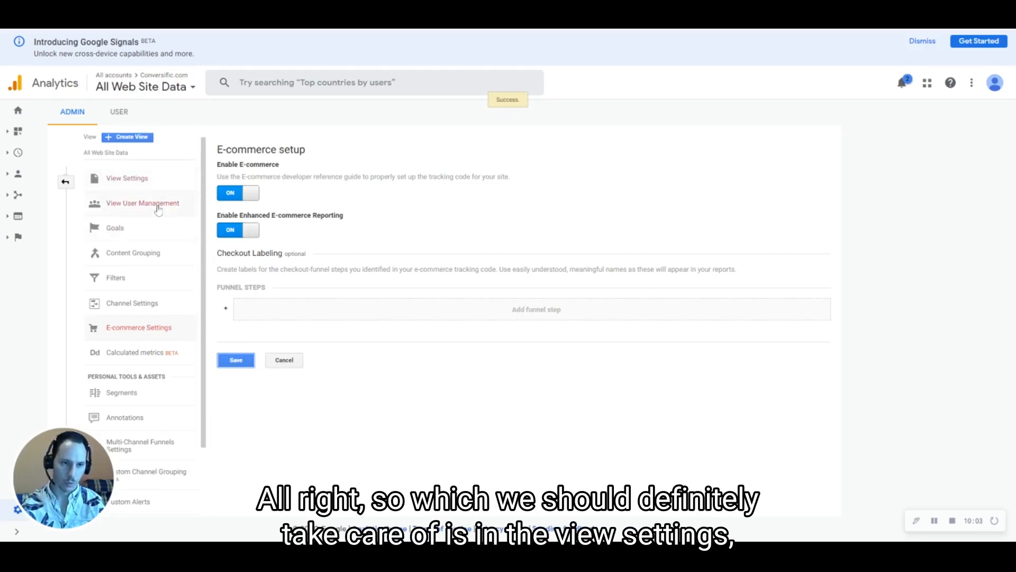
Review the All Web Site Data view's name, URL, time zone, USD currency and bot filtering
left_click(142, 182)
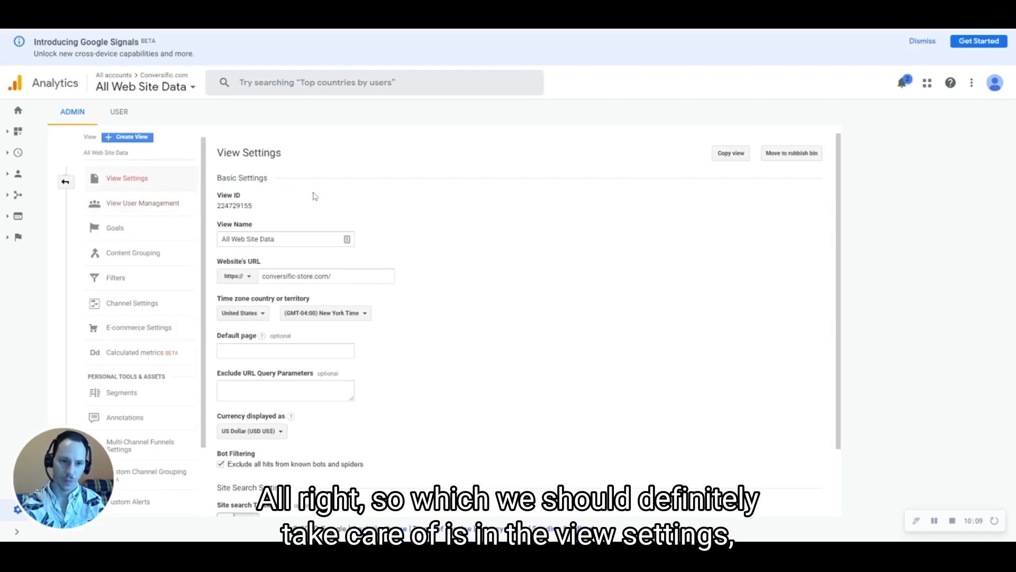
scroll(315, 196, "down", 1)
scroll(320, 204, "up", 1)
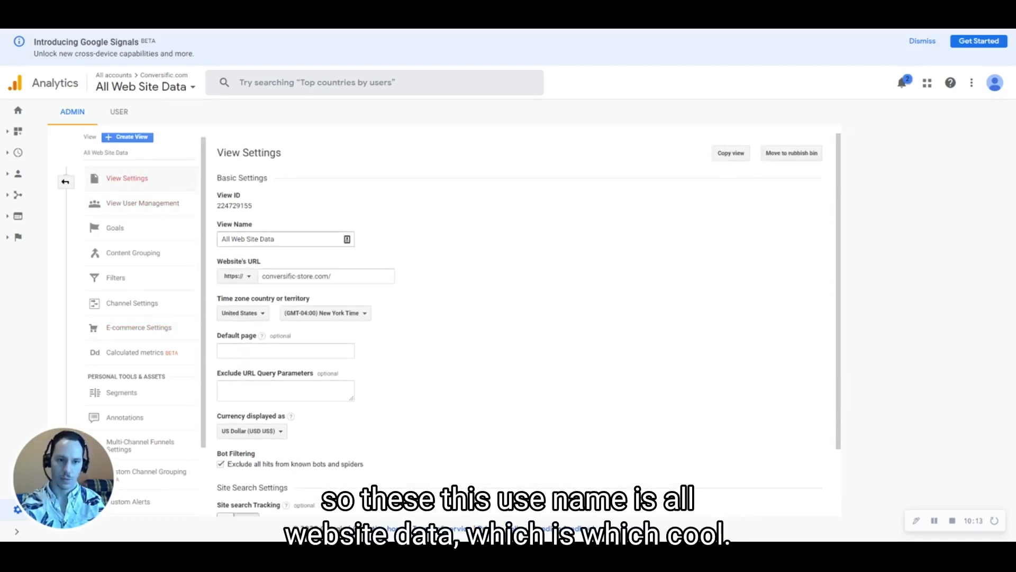
scroll(292, 189, "down", 2)
scroll(217, 211, "up", 2)
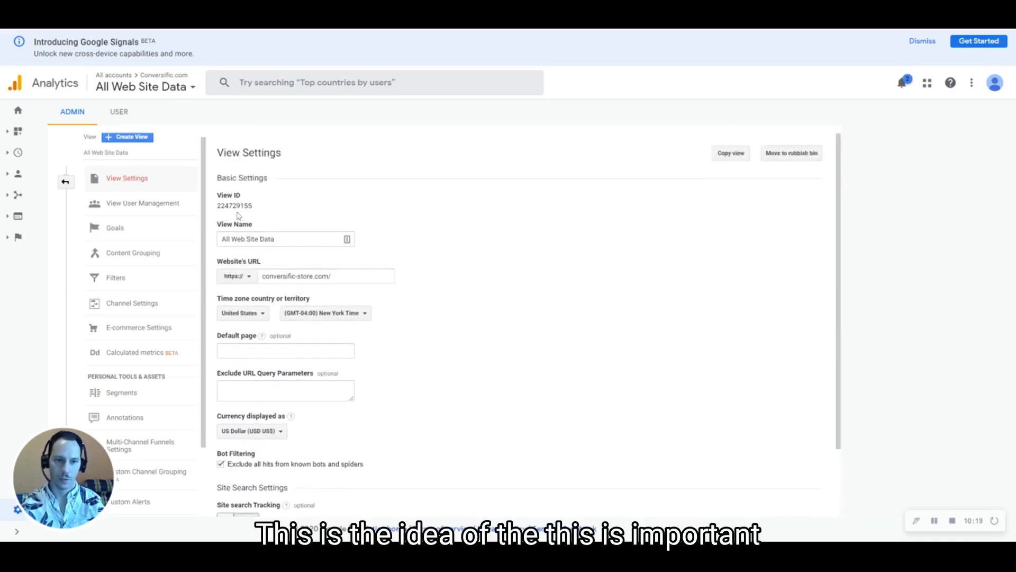
scroll(263, 218, "down", 1)
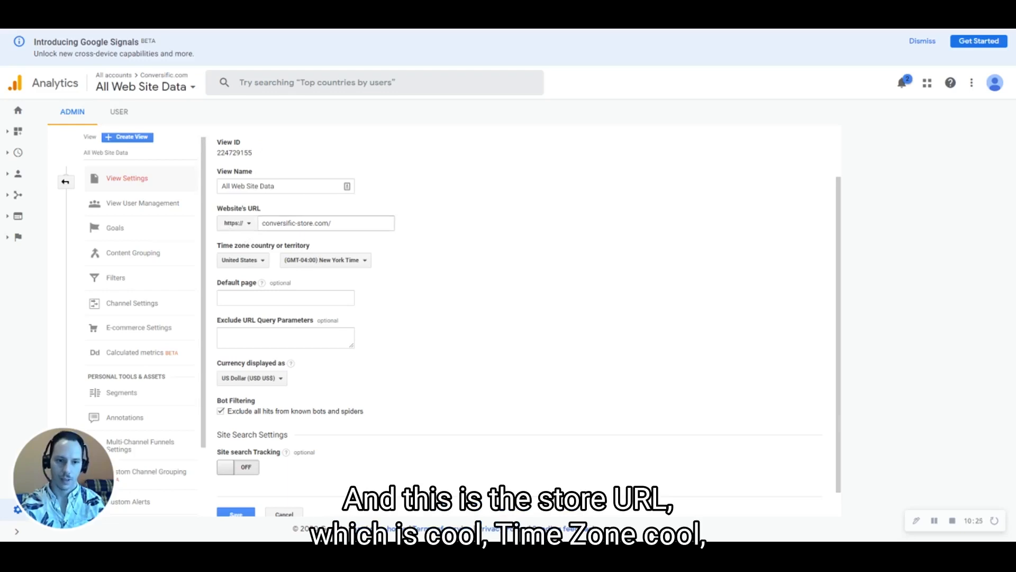
scroll(265, 218, "down", 1)
scroll(373, 238, "down", 1)
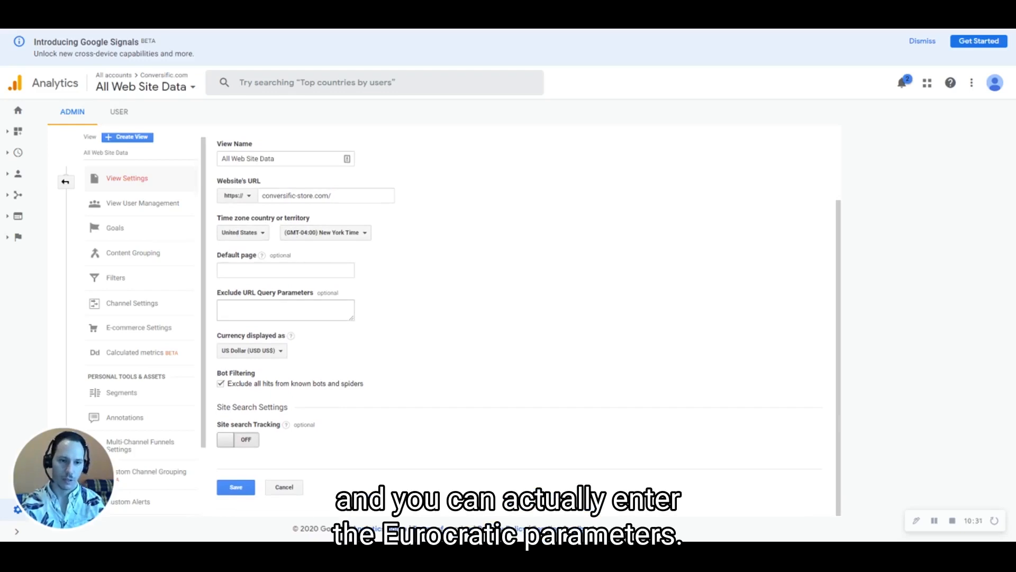
left_click(286, 310)
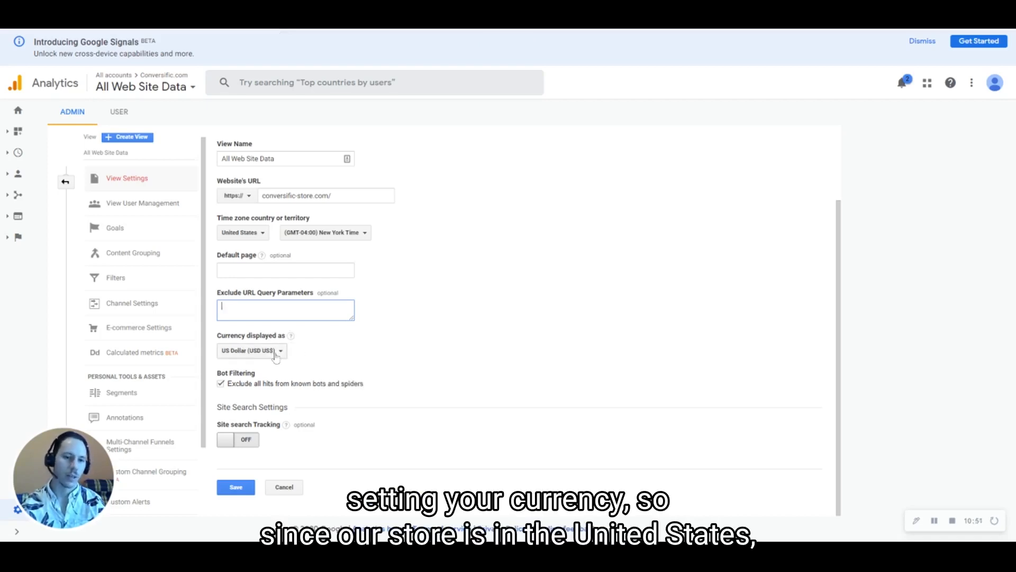
scroll(275, 357, "up", 2)
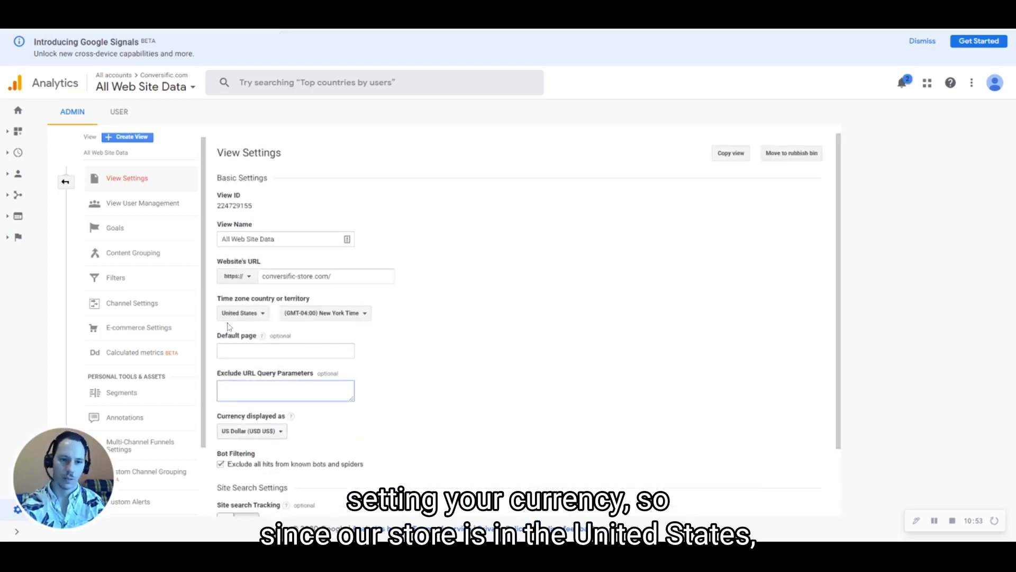
scroll(295, 331, "down", 2)
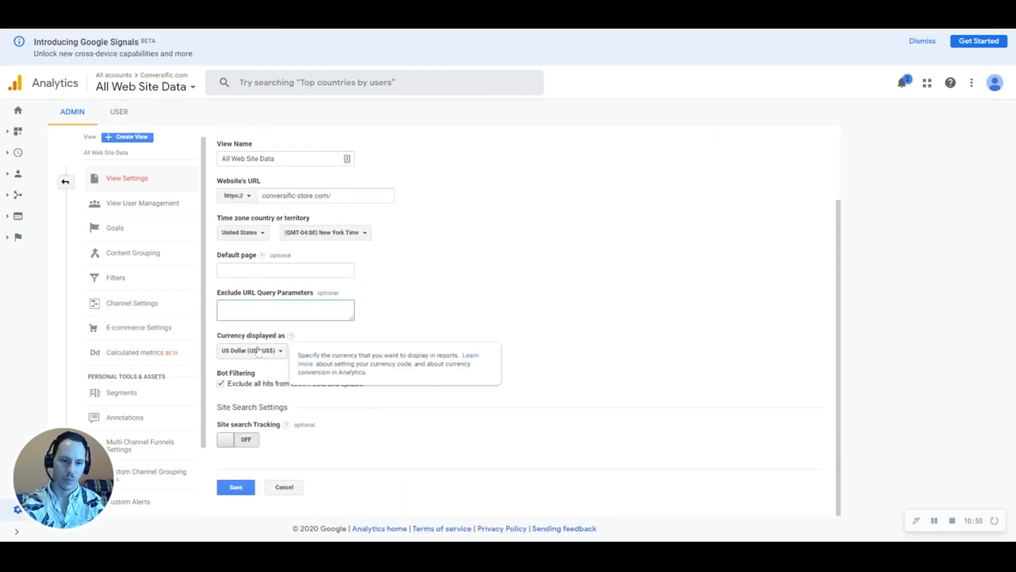
Keep US Dollar as the view's displayed currency, save, and return to the Admin overview
left_click(278, 354)
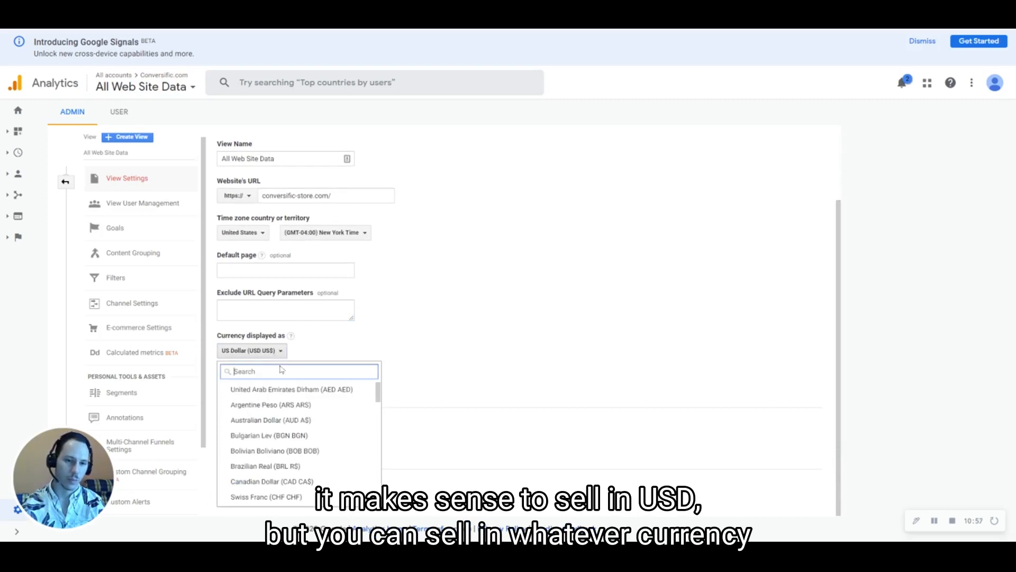
scroll(300, 395, "down", 10)
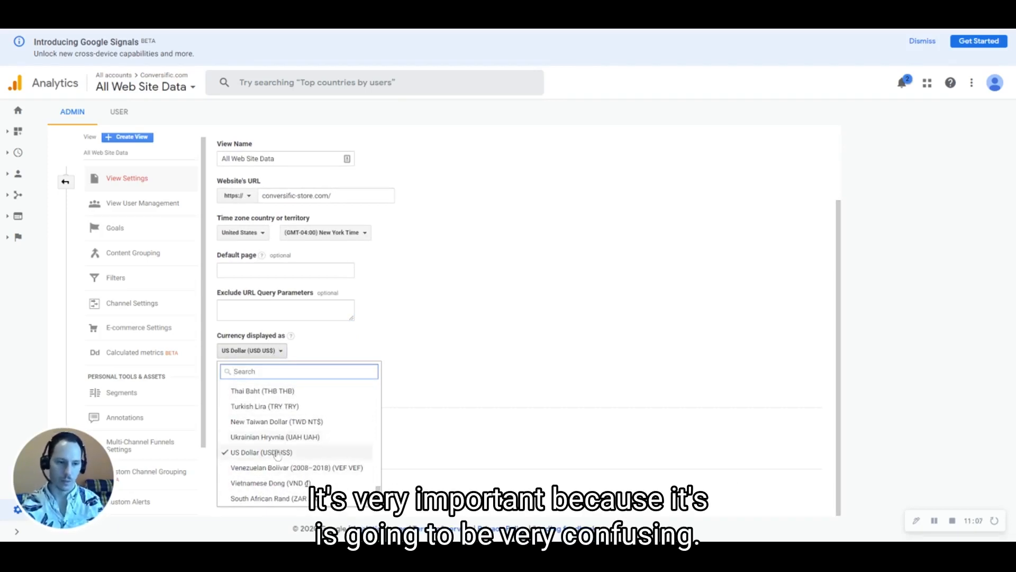
scroll(282, 449, "up", 1)
scroll(282, 449, "up", 5)
scroll(254, 440, "up", 10)
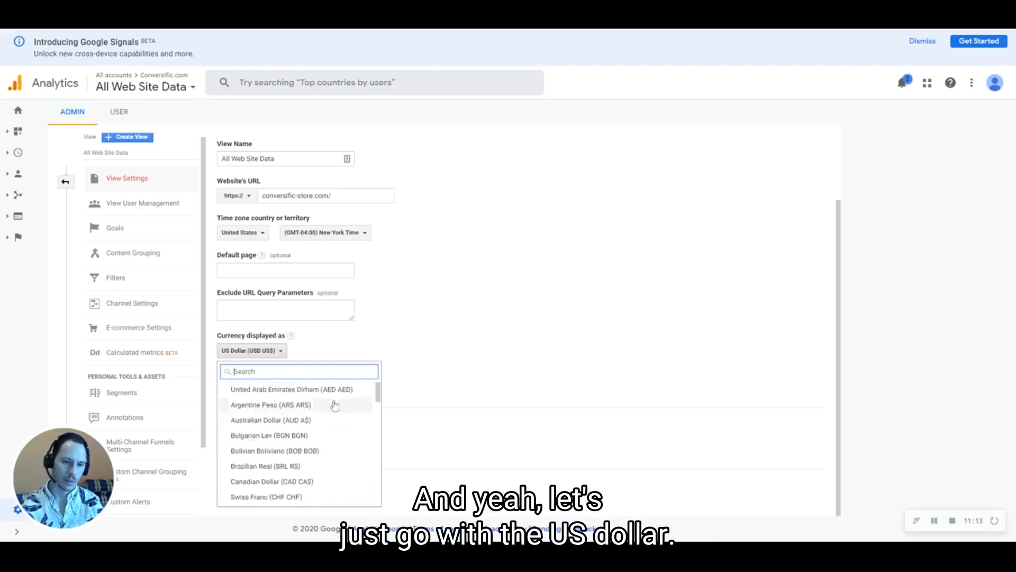
left_click(466, 364)
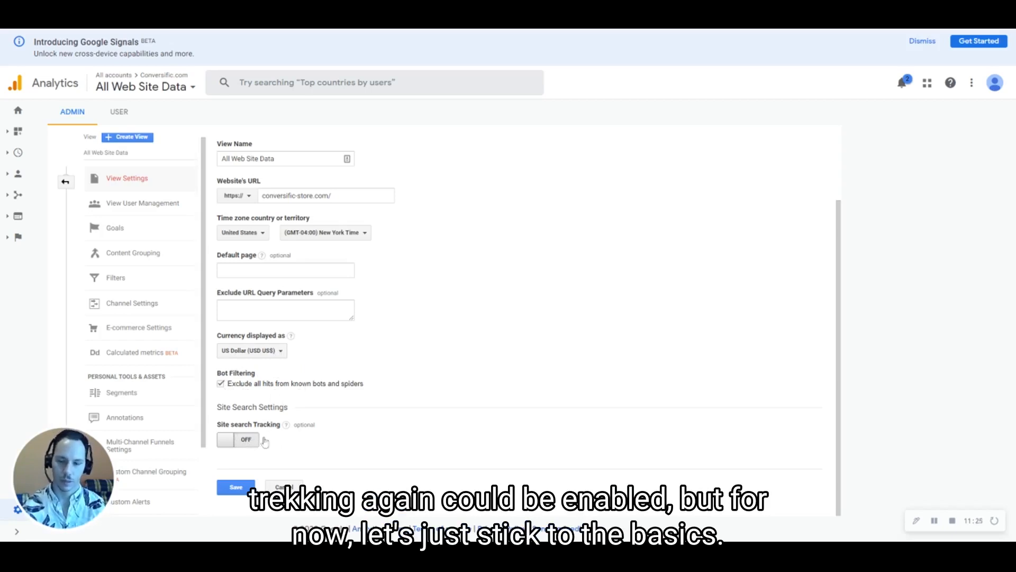
left_click(240, 488)
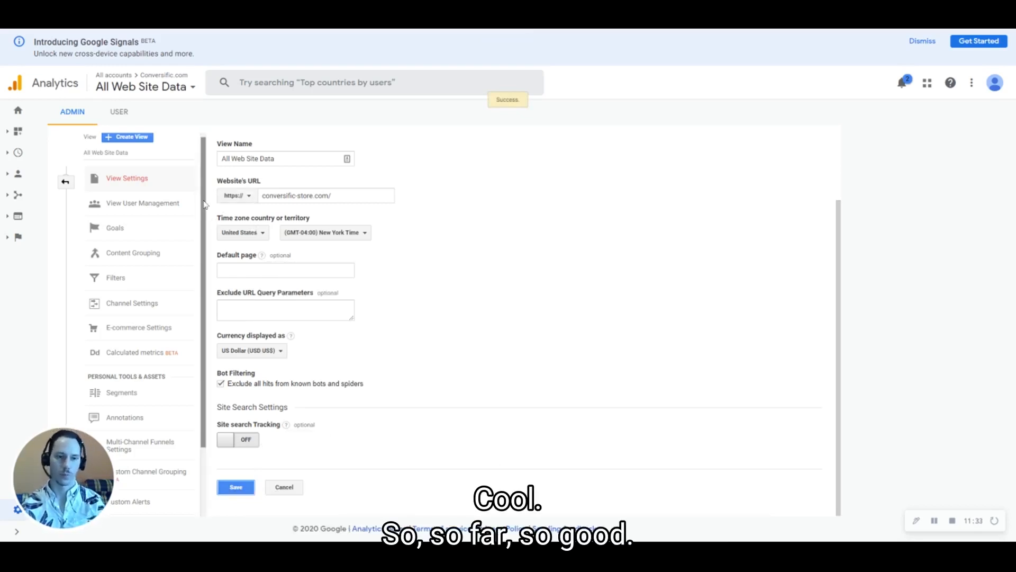
left_click(65, 182)
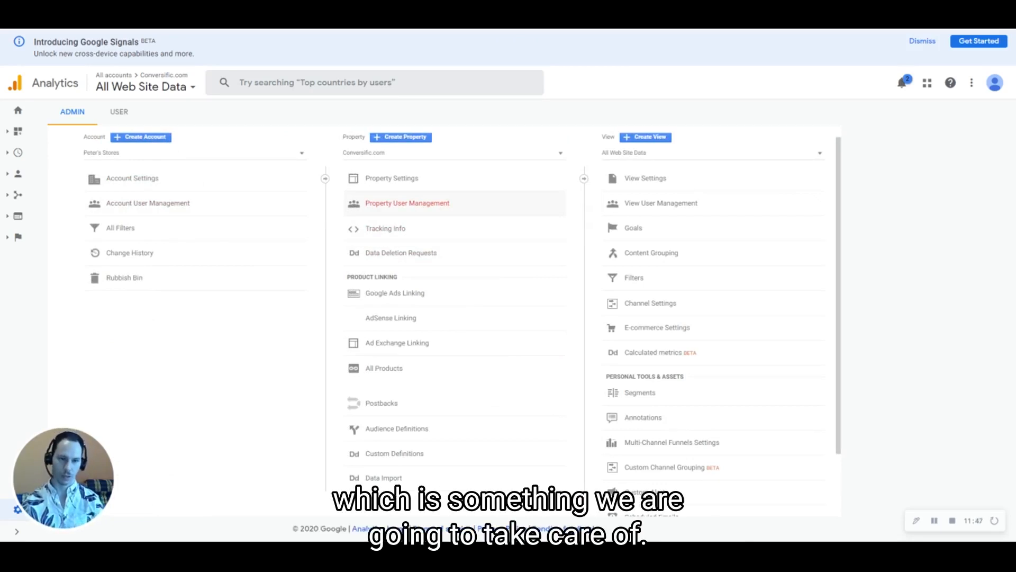
left_click(410, 181)
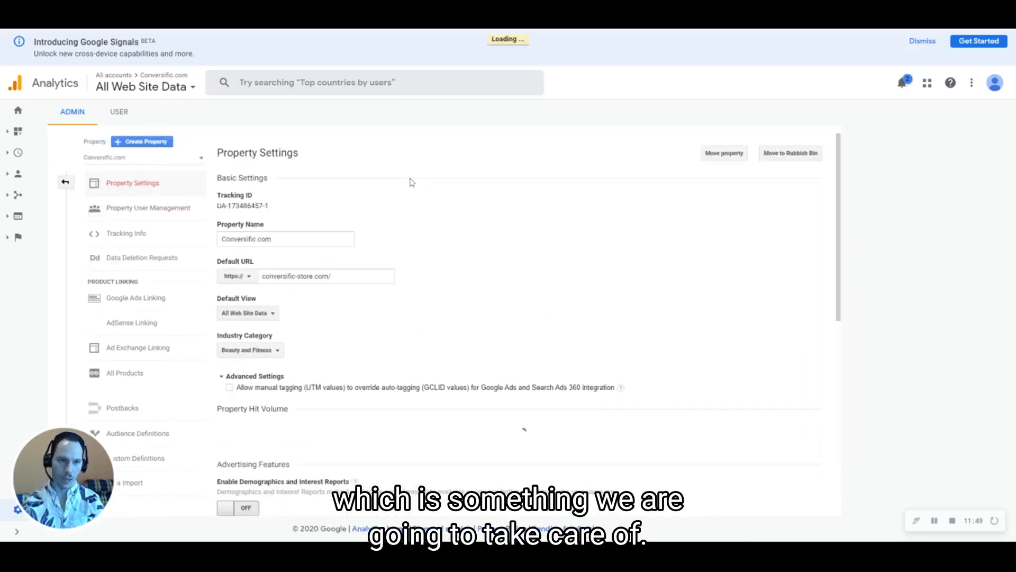
scroll(422, 259, "down", 5)
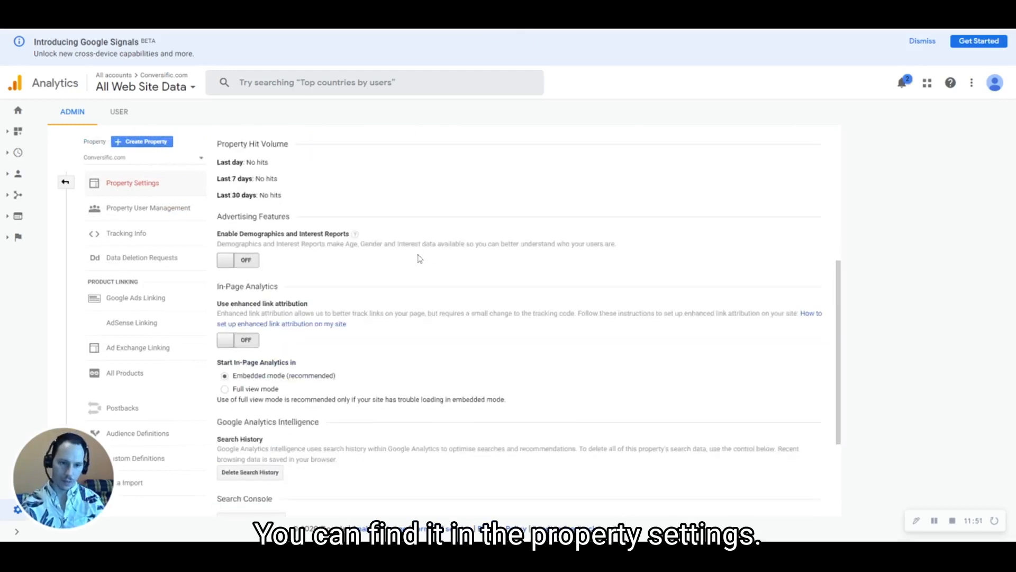
left_click(65, 181)
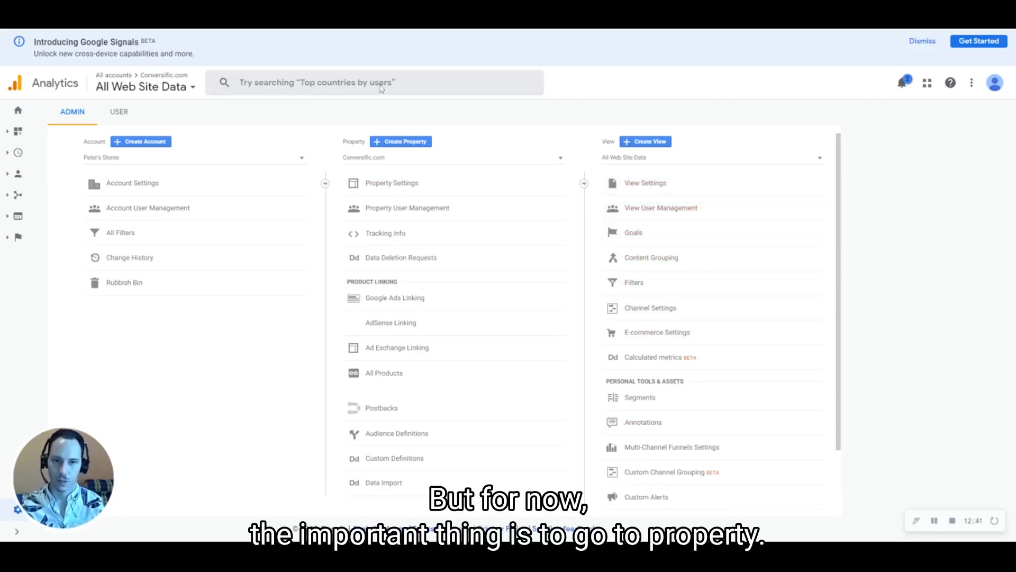
Turn on Demographics and Interest Reports in the Conversific.com property settings and save
left_click(403, 184)
scroll(255, 235, "down", 3)
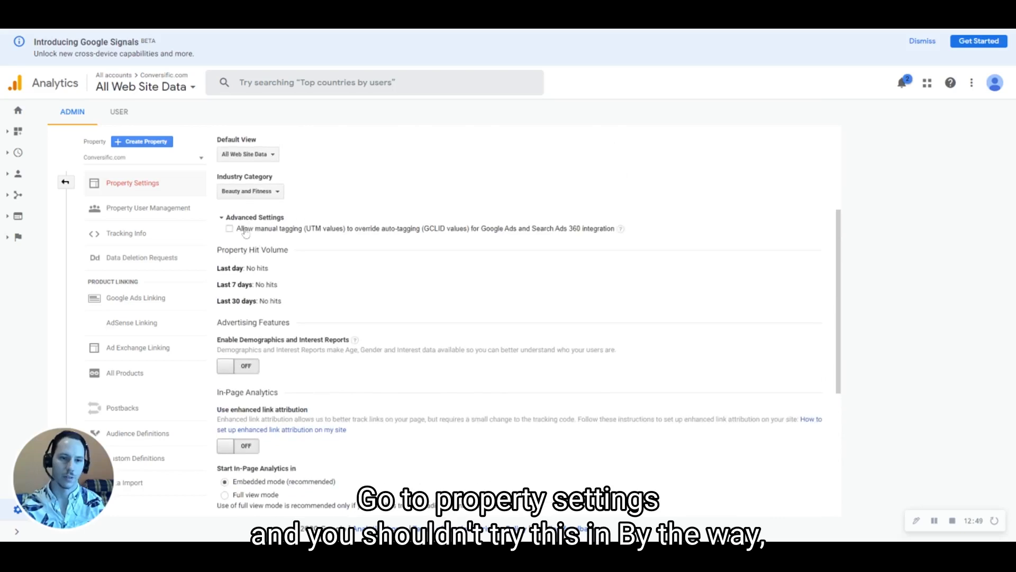
scroll(306, 242, "down", 2)
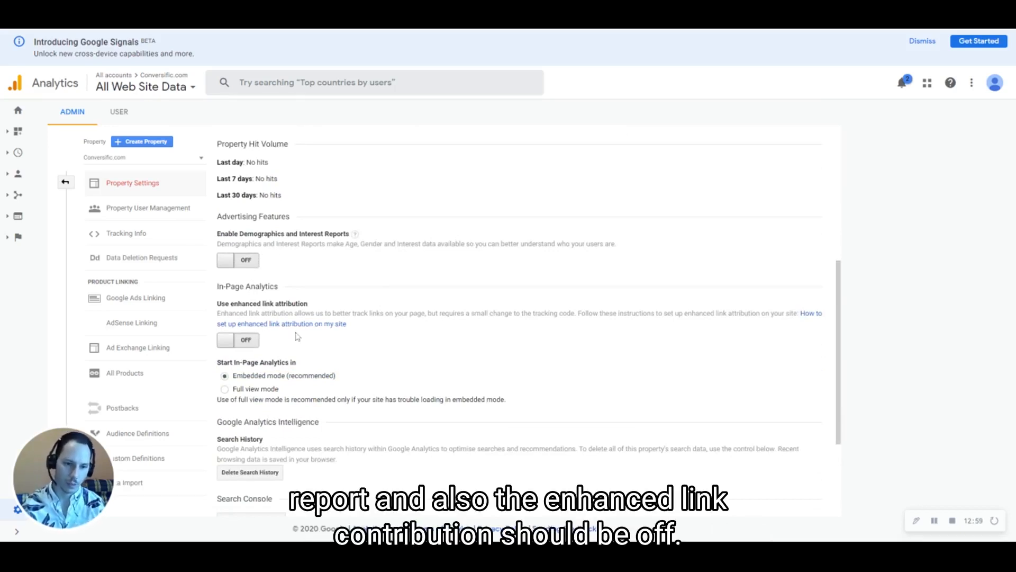
left_click(256, 262)
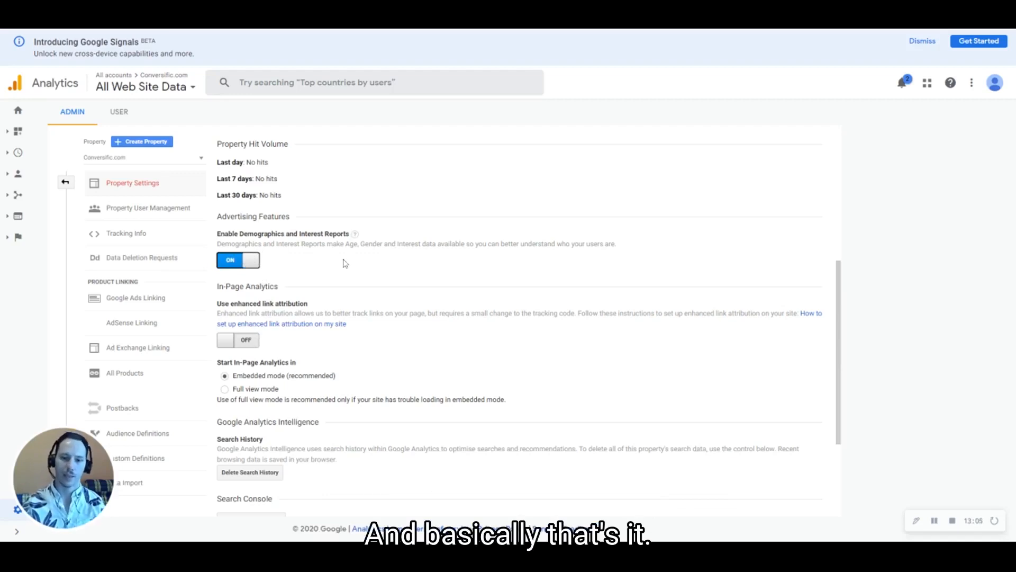
scroll(431, 256, "down", 3)
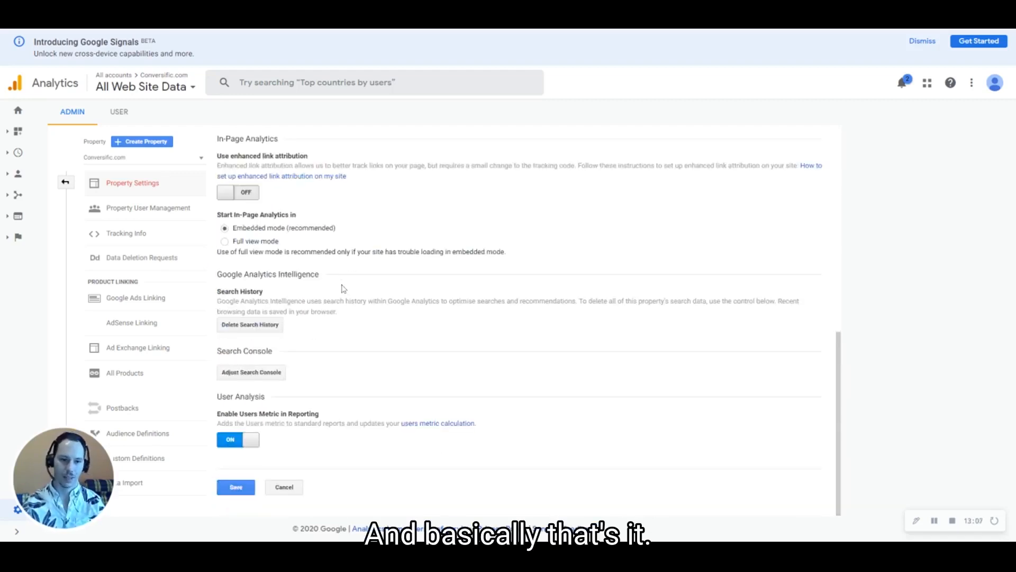
left_click(236, 488)
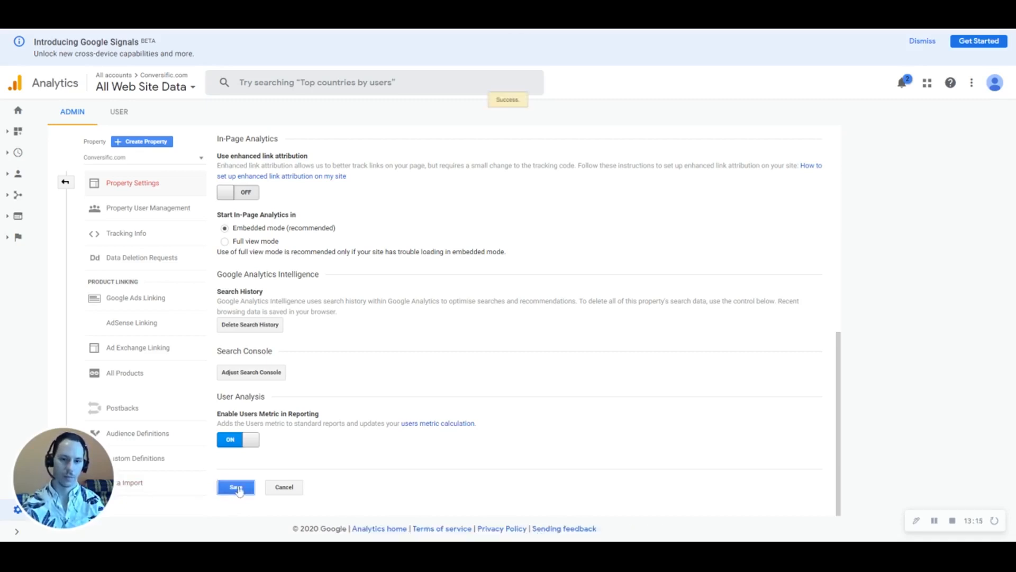
left_click(65, 183)
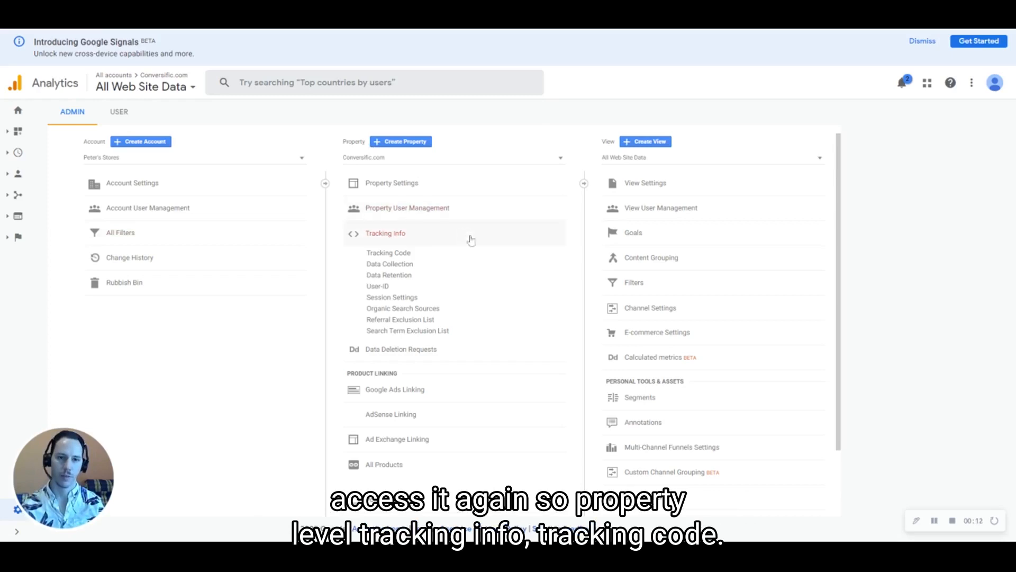
Open the Conversific.com Tracking Code page and select the entire gtag.js snippet for copying
left_click(415, 253)
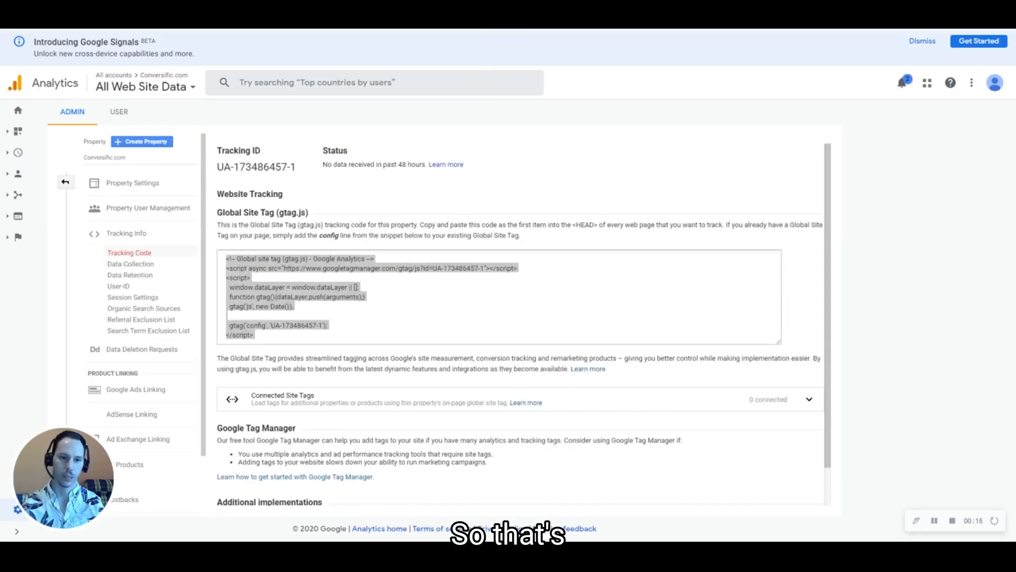
left_click(350, 354)
key("ctrl+a")
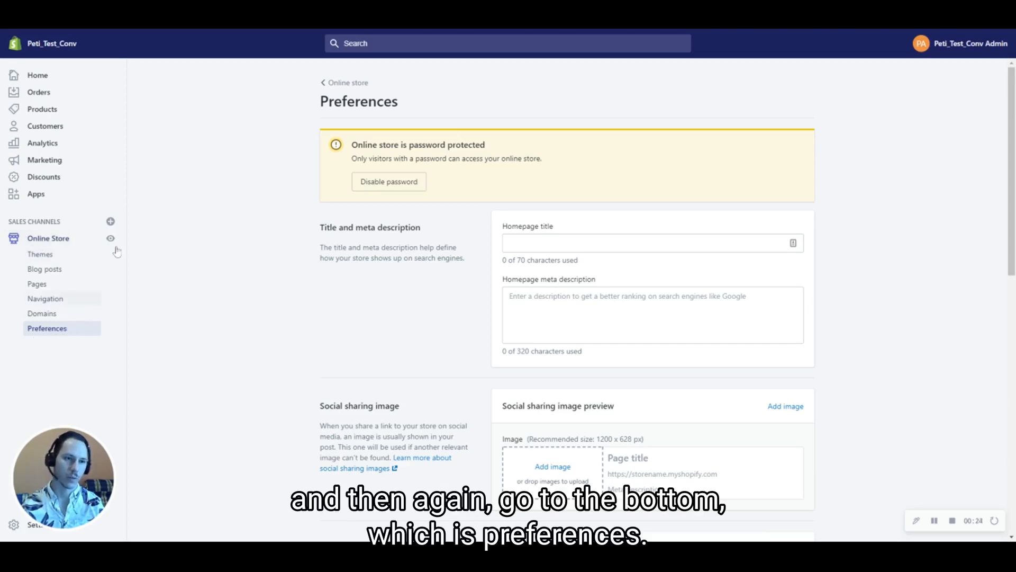
Open Shopify's Online Store Preferences and clear a wrongly pasted link from the Google Analytics field
left_click(47, 252)
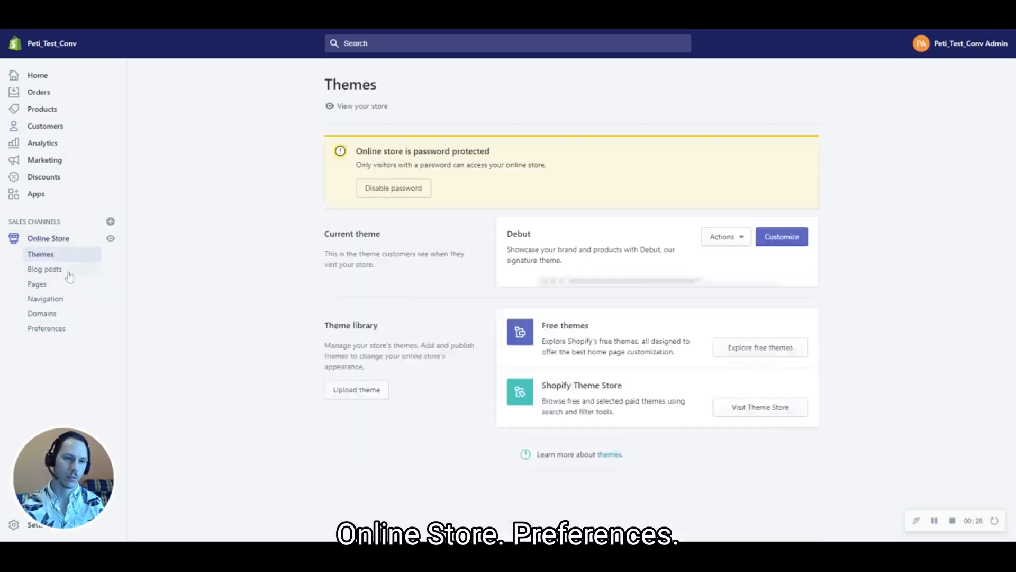
left_click(47, 328)
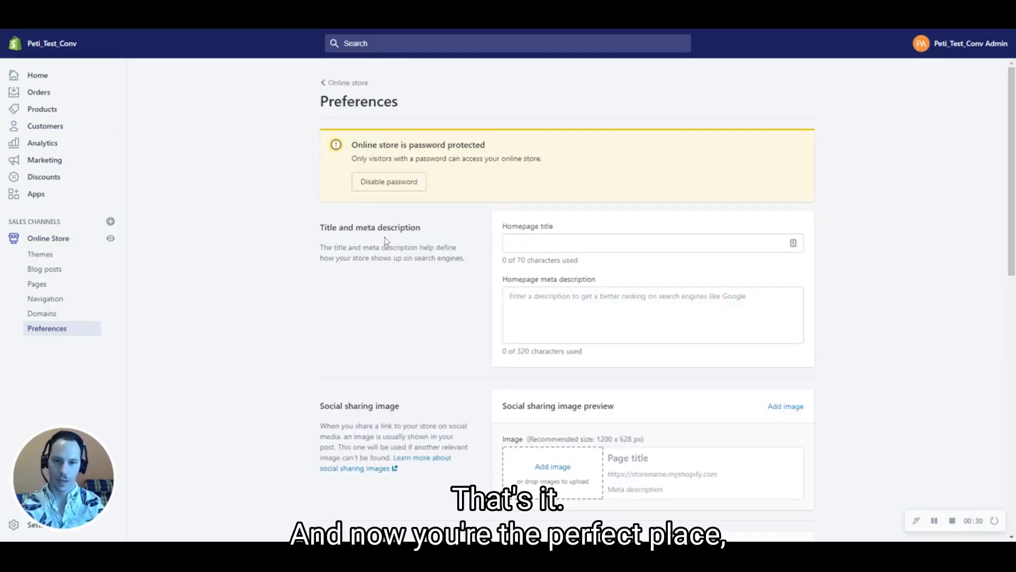
scroll(393, 241, "down", 6)
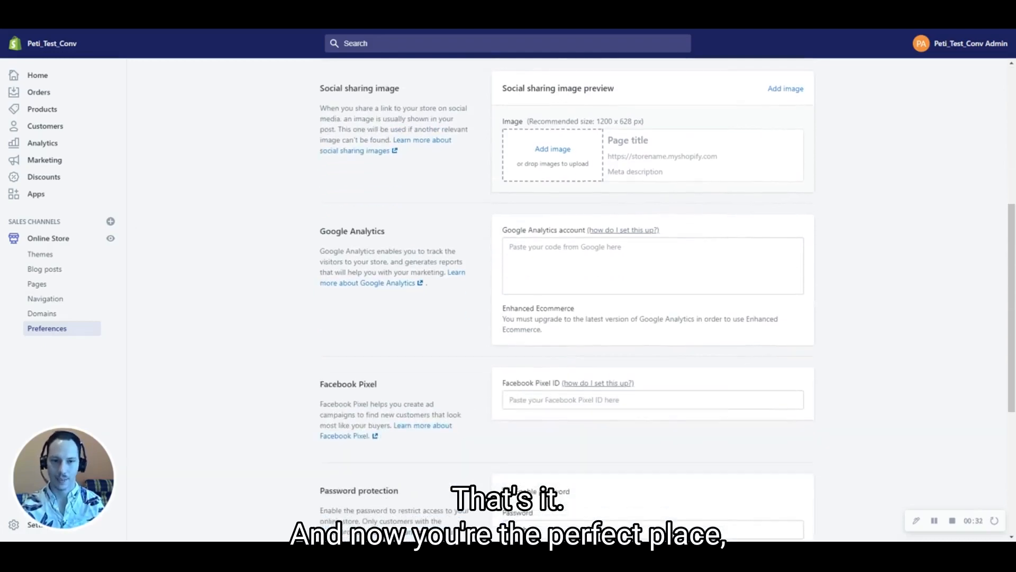
scroll(392, 237, "up", 5)
scroll(392, 237, "down", 2)
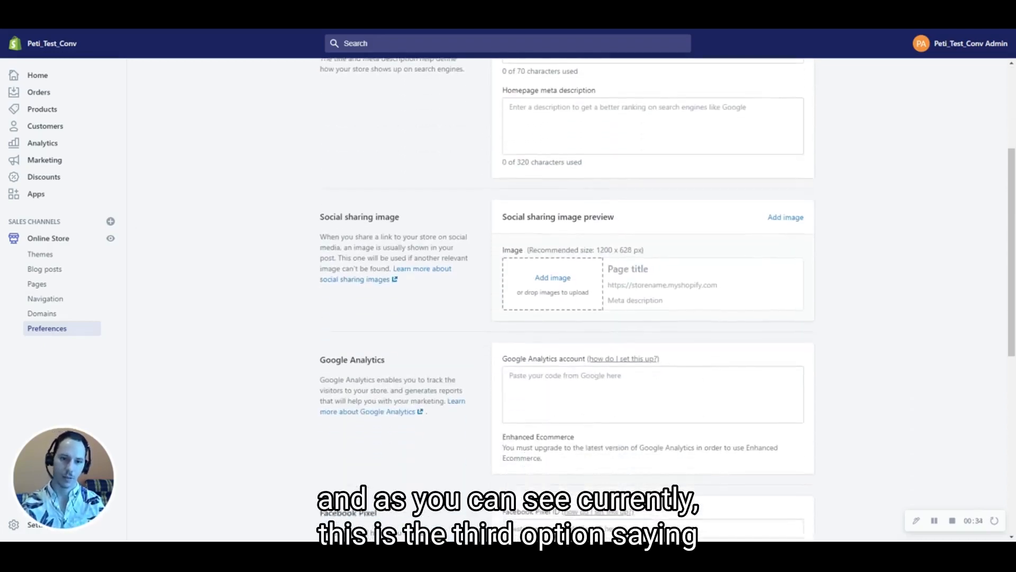
scroll(415, 227, "down", 3)
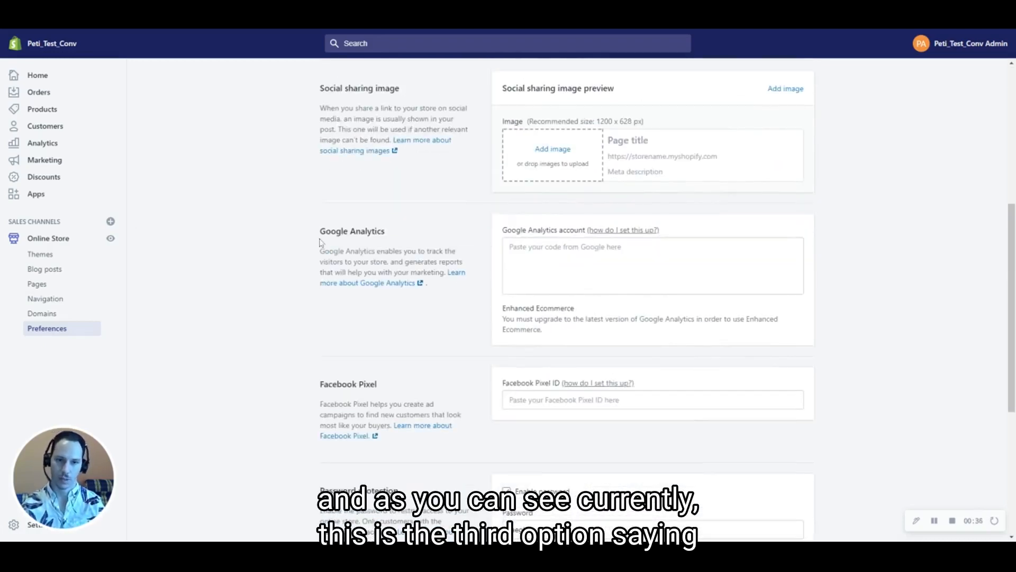
left_click(653, 265)
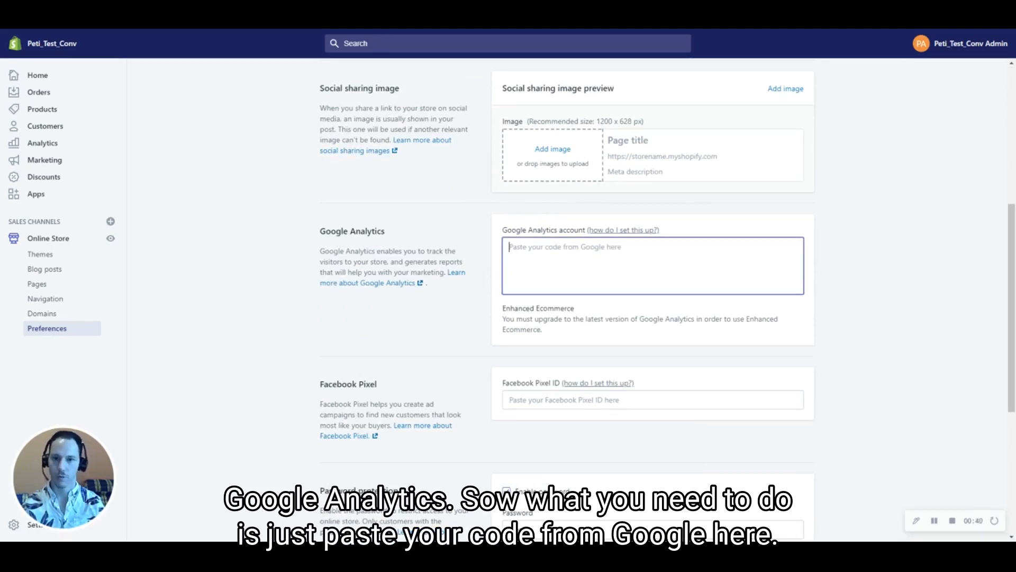
type("https://share.vidyard.com/watch/1gTNbsCm86SvSayjxZrgcH?")
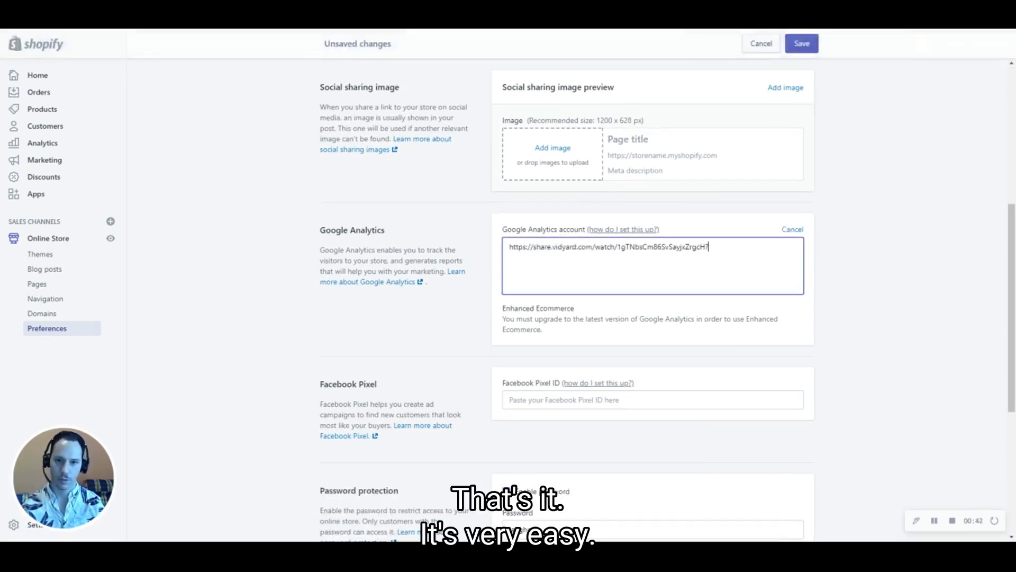
key("ctrl+a")
key("BackSpace")
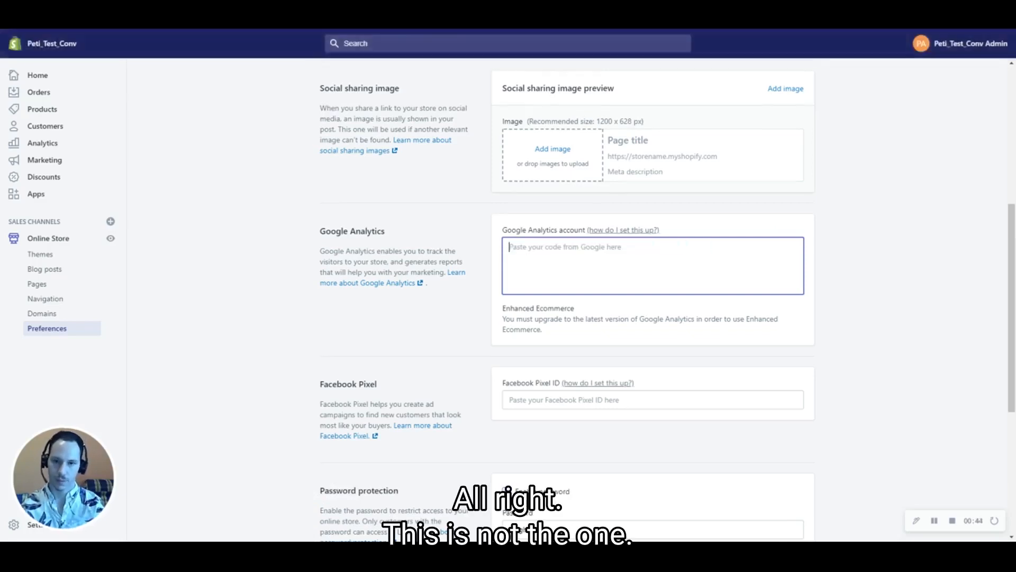
left_click(307, 29)
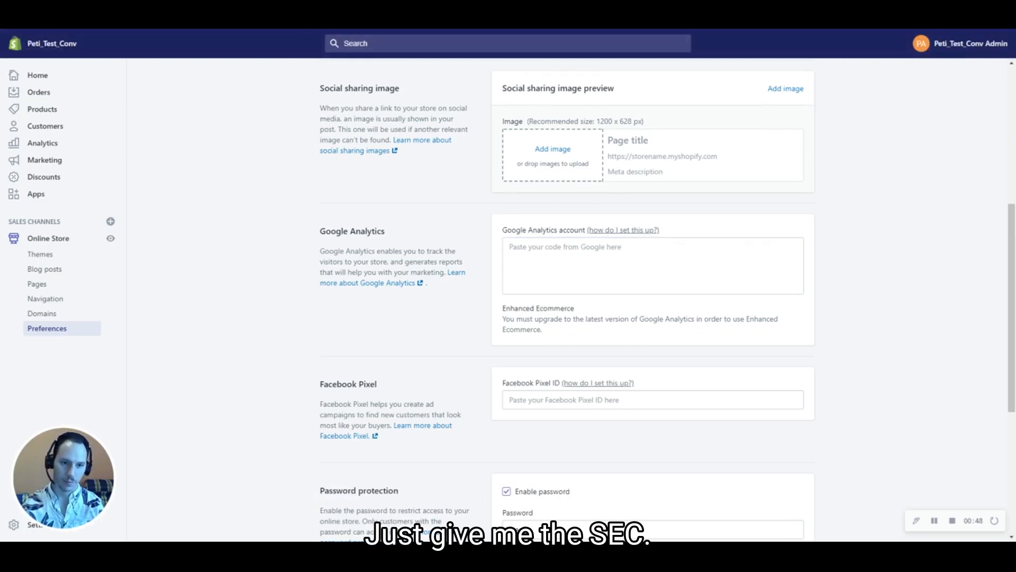
Paste the gtag.js snippet into the Google Analytics account field and remove the trailing blank line
left_click(555, 266)
key("ctrl+v")
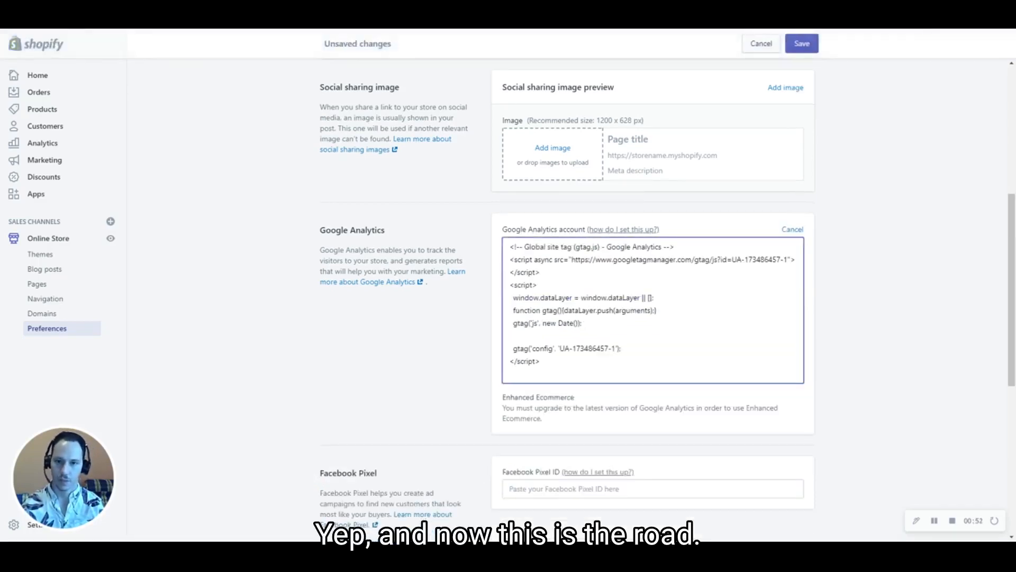
key("BackSpace")
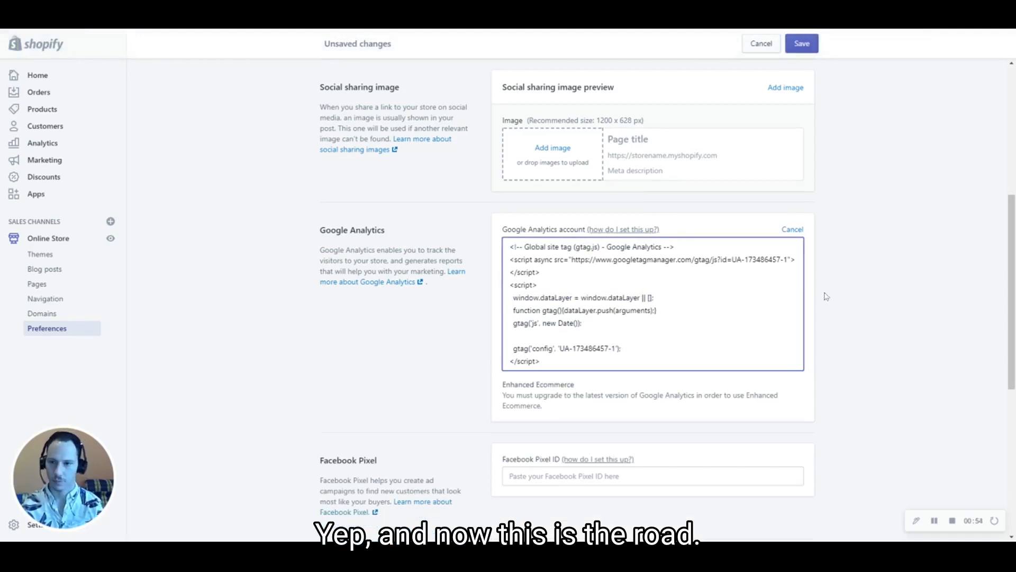
left_click(913, 329)
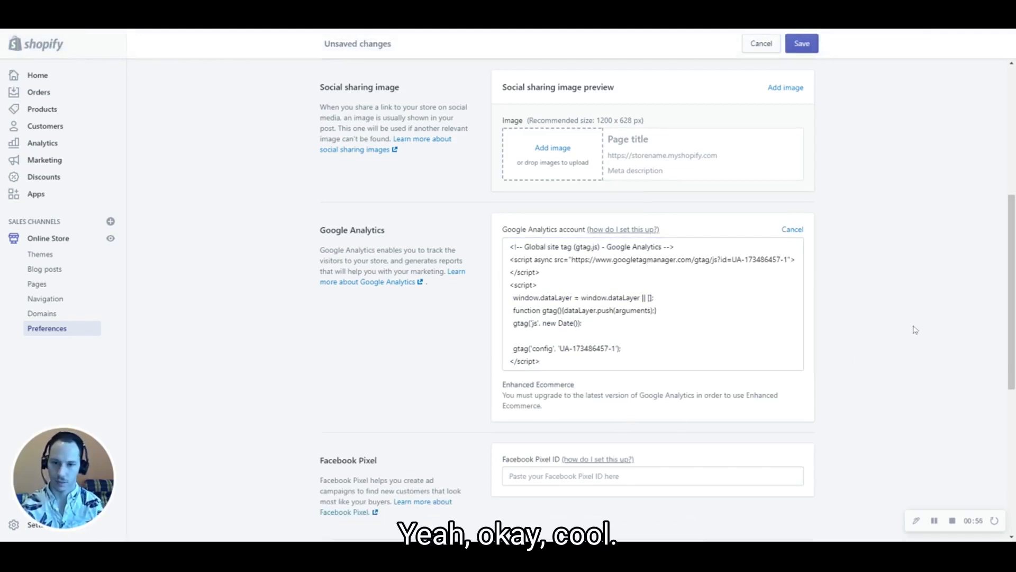
Save the tracking code, then tick Use Enhanced Ecommerce and save the preferences again
left_click(802, 45)
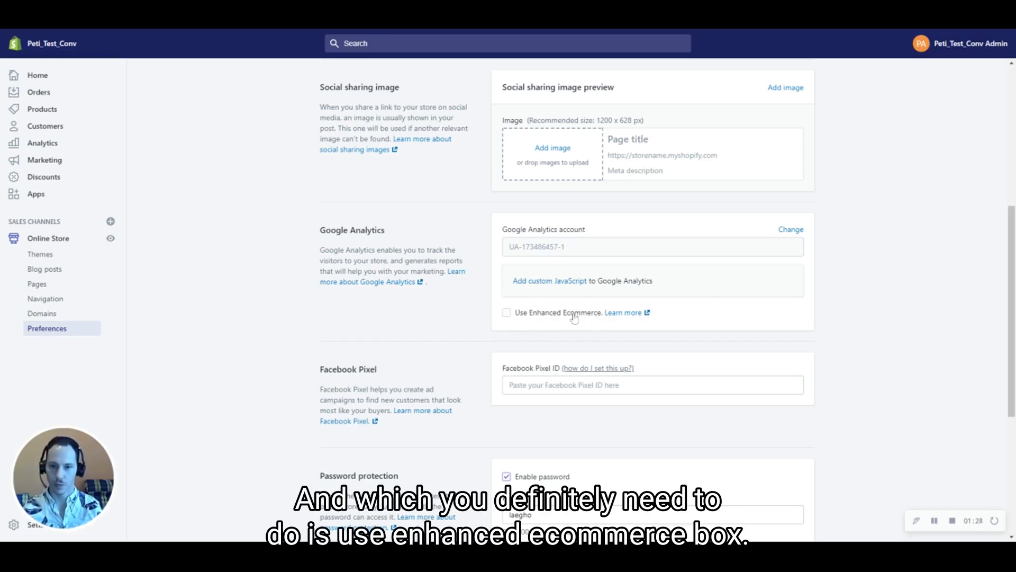
left_click(507, 314)
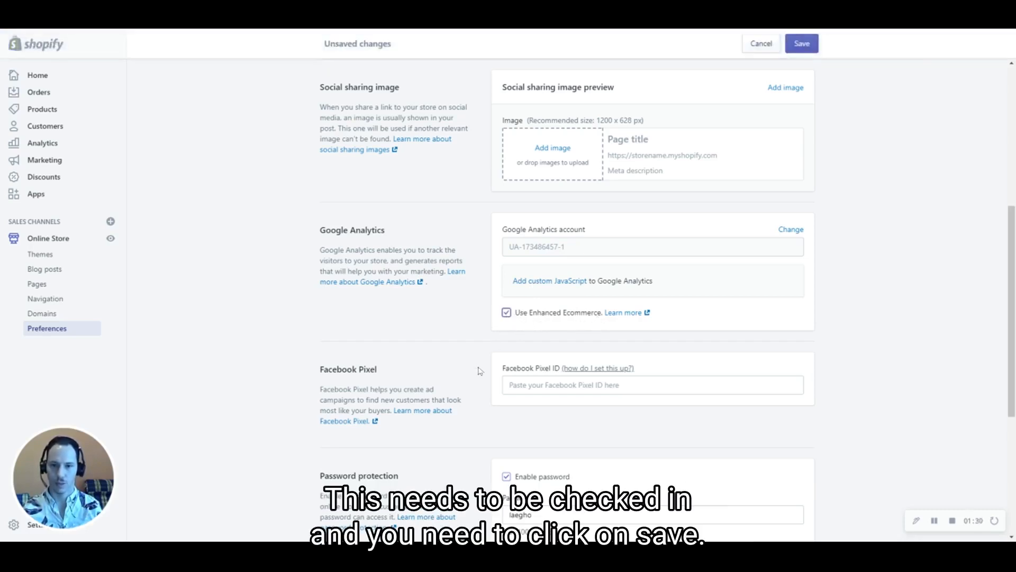
left_click(805, 45)
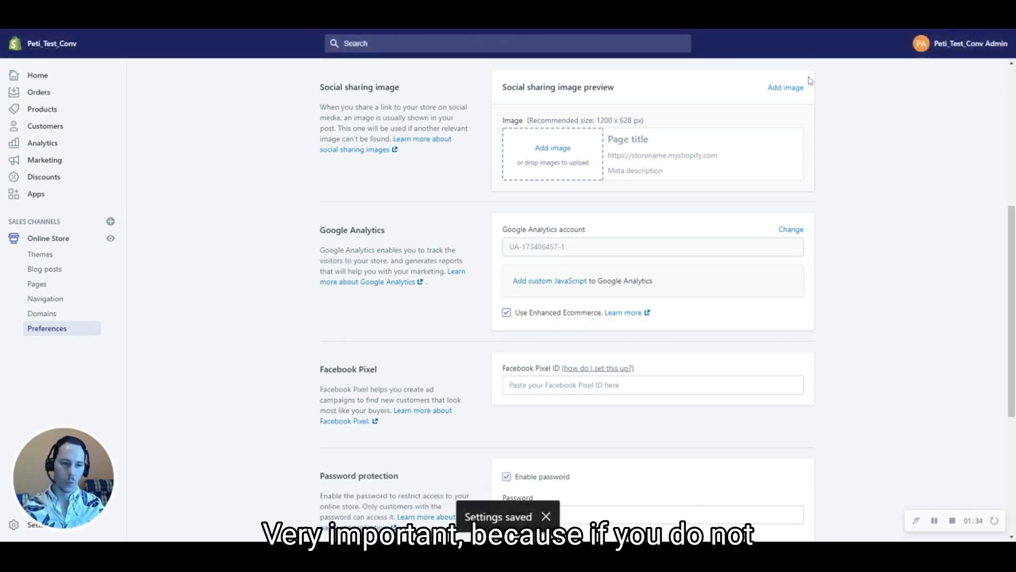